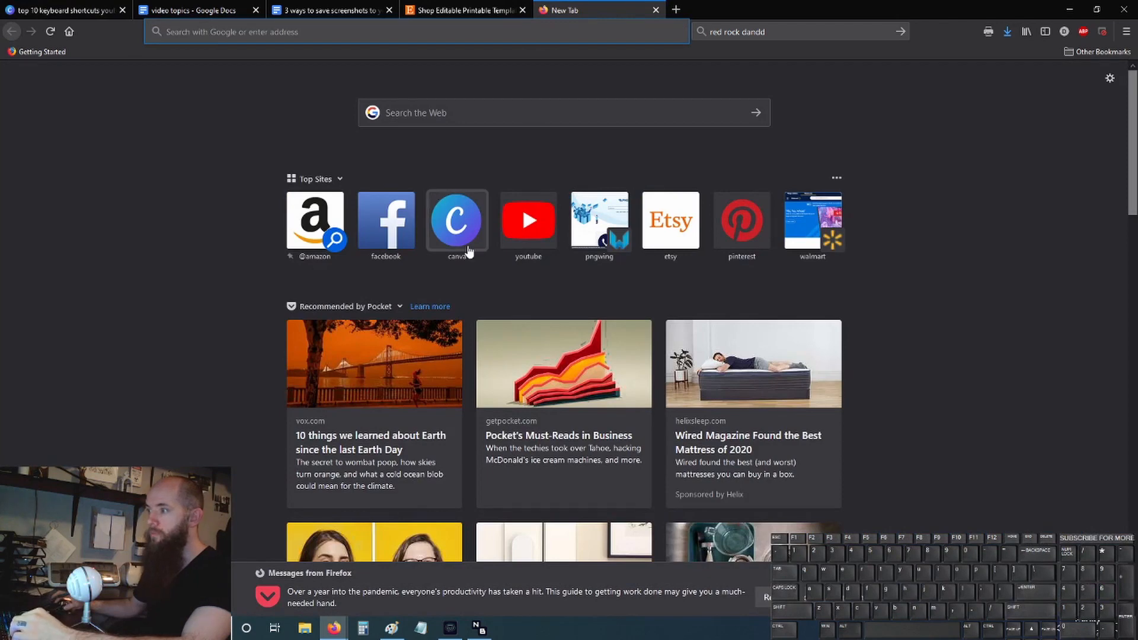
- Open Canva, search for the YouTube Thumbnail design type and create a blank YouTube Thumbnail
click(466, 245)
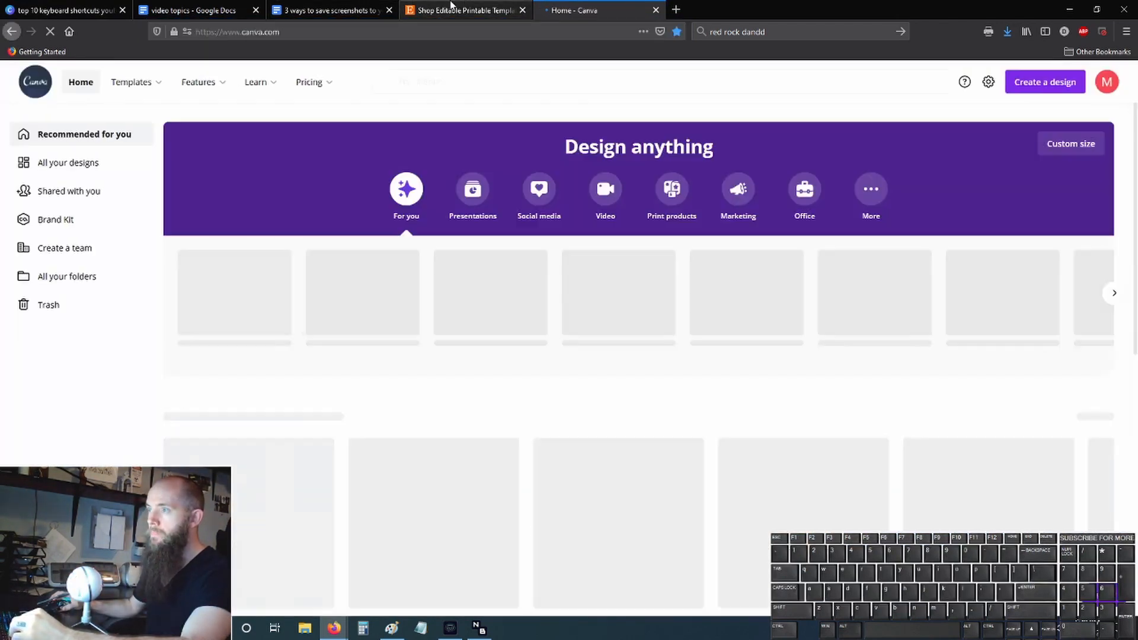
click(434, 84)
text(yout)
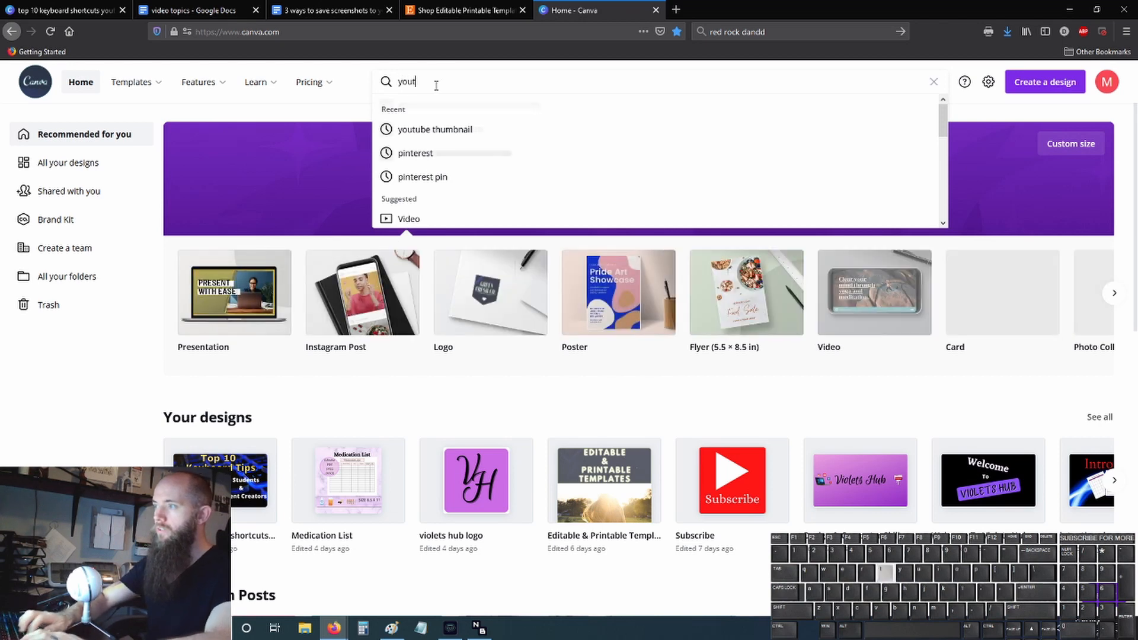
text(ube)
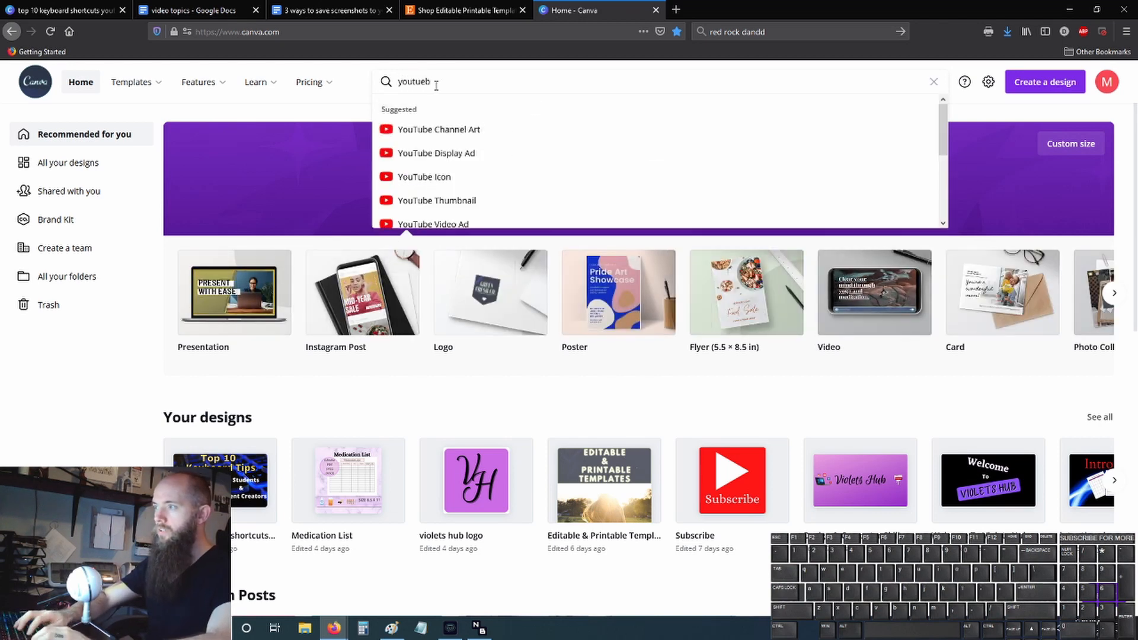
scroll(432, 157, down, 2)
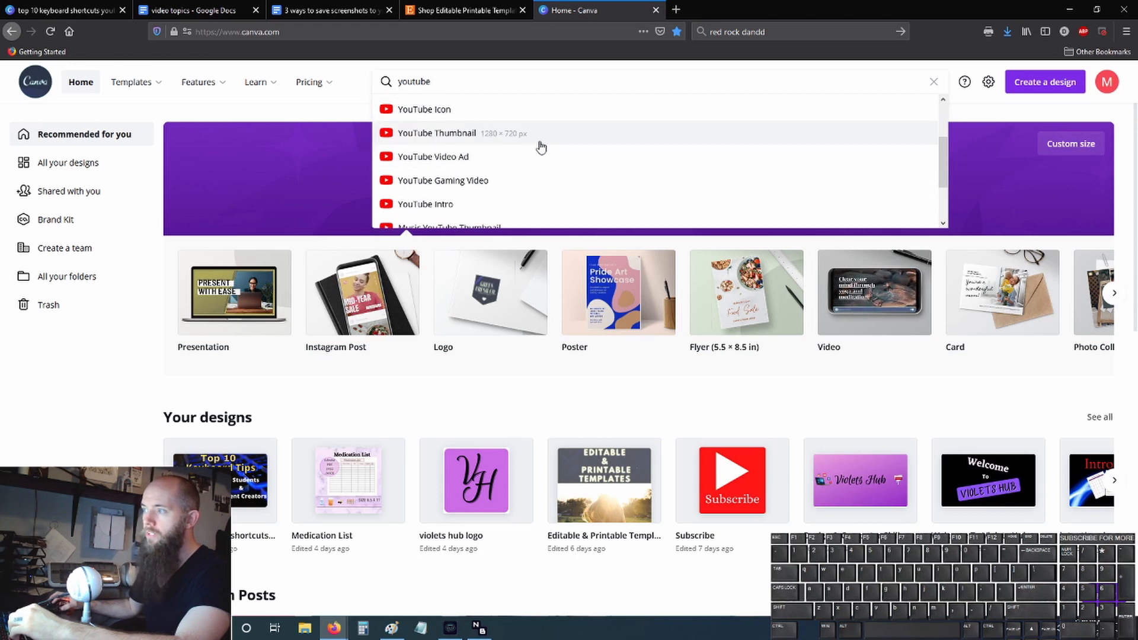
click(504, 136)
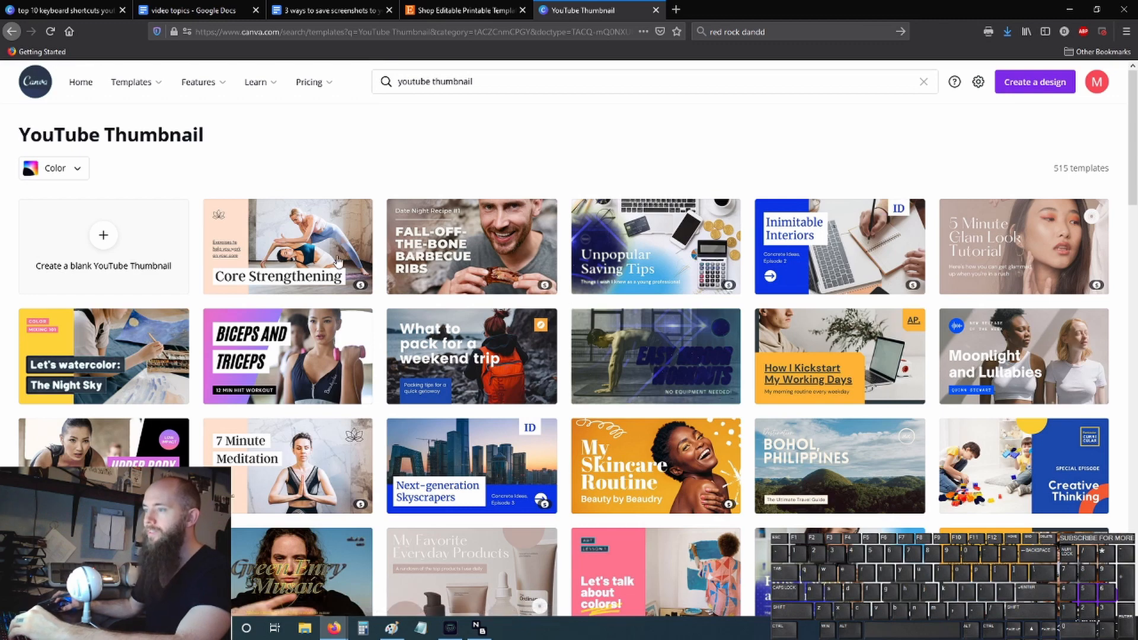
click(107, 243)
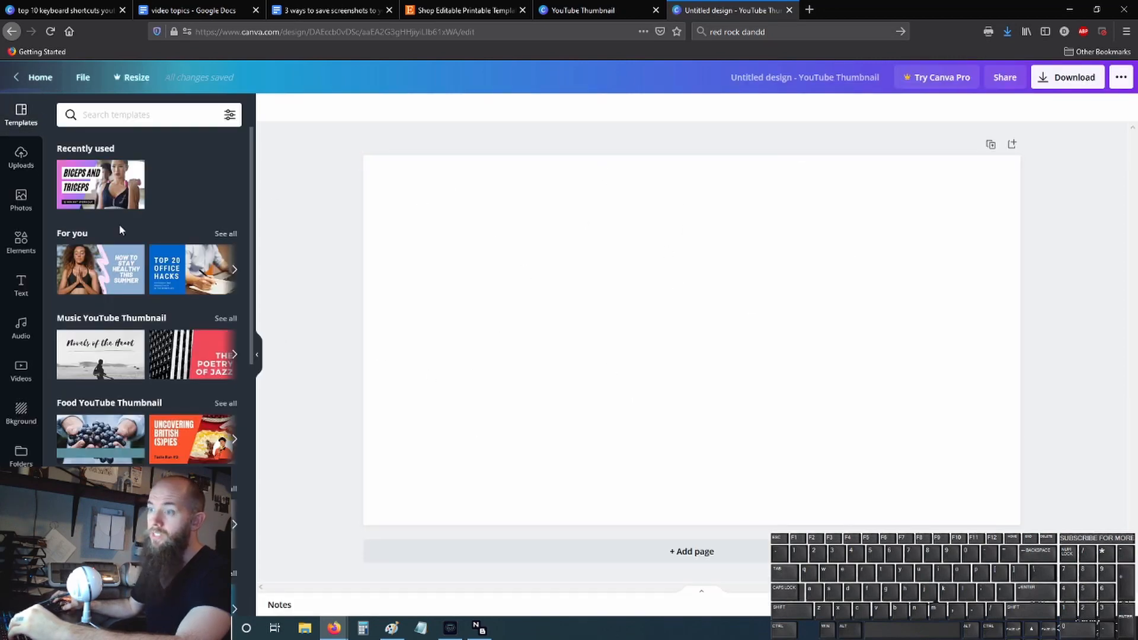
- Apply the recently used Biceps and Triceps template and replace its first heading line with "adsfadsfa"
scroll(119, 224, down, 10)
scroll(137, 315, up, 9)
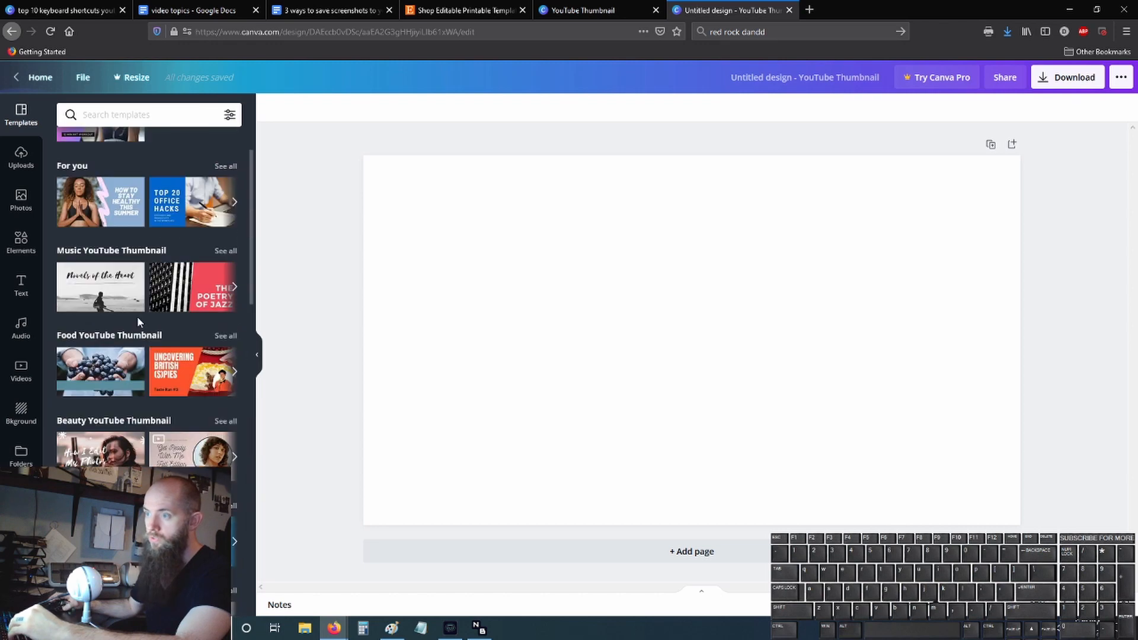
scroll(137, 316, up, 2)
click(98, 191)
click(613, 279)
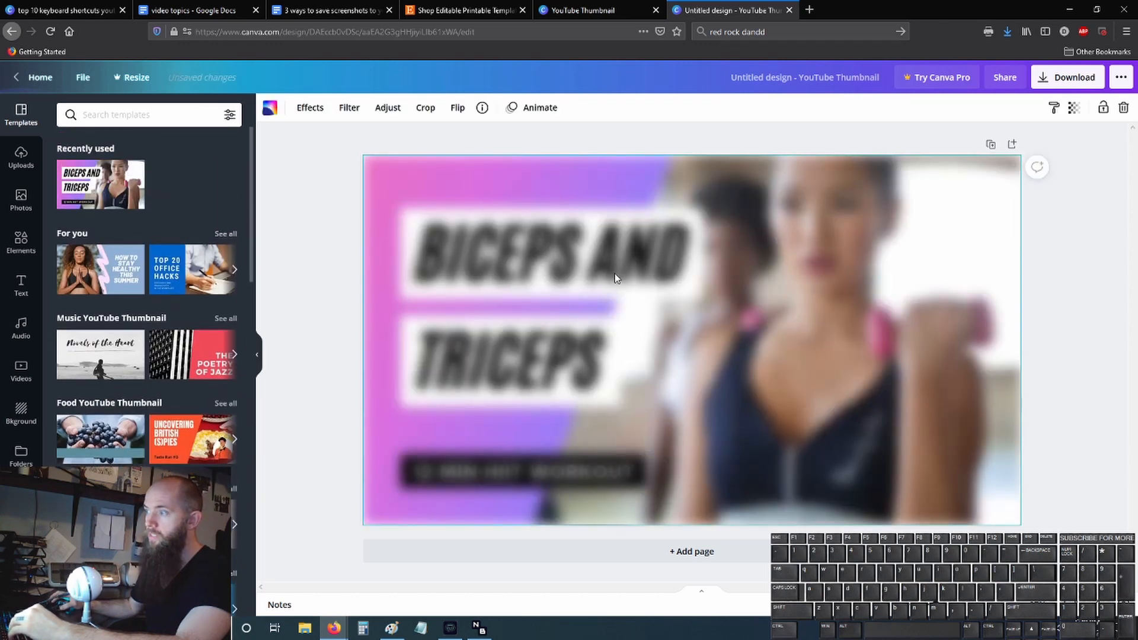
double_click(536, 244)
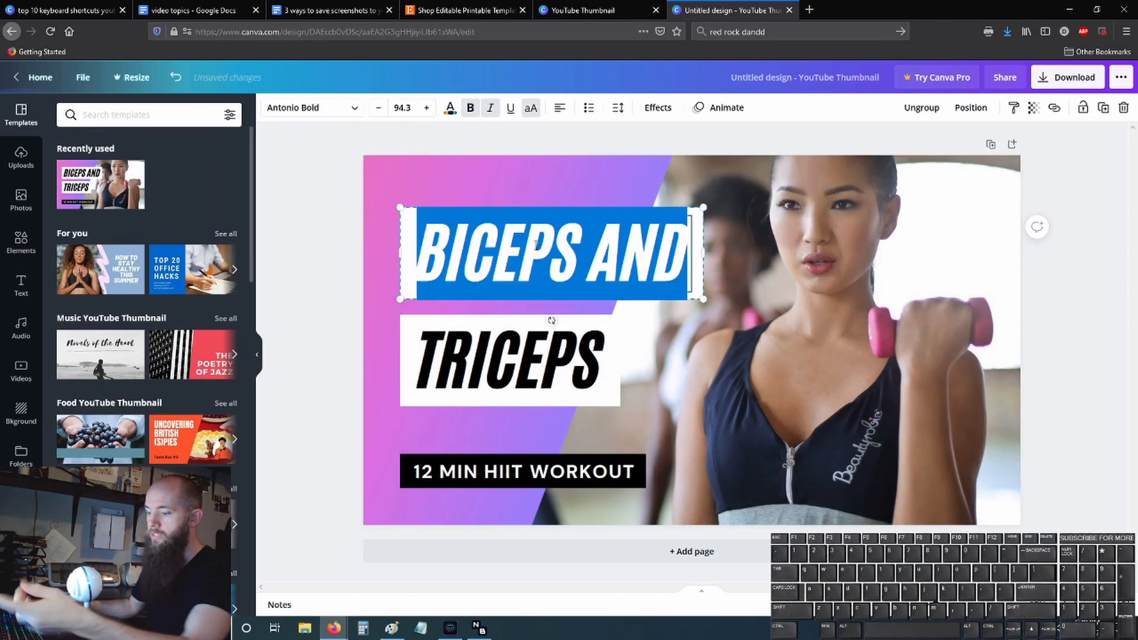
text(adsfadsfa)
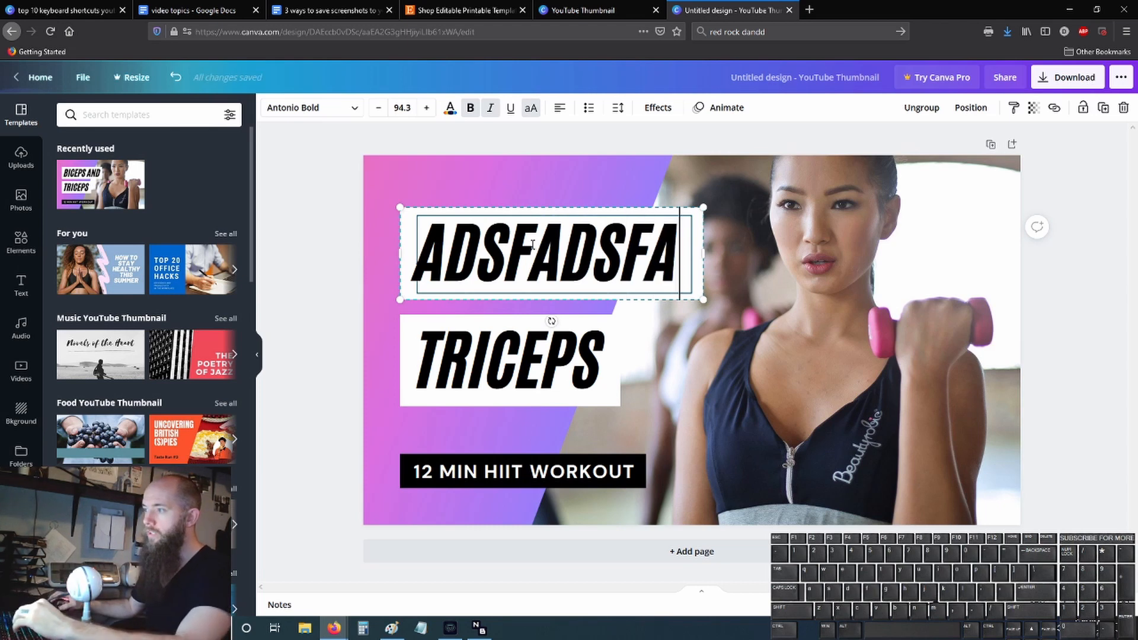
- Delete all of the template's text boxes, the gradient shape and the background photo from the page
click(327, 246)
drag(318, 129, 1057, 550)
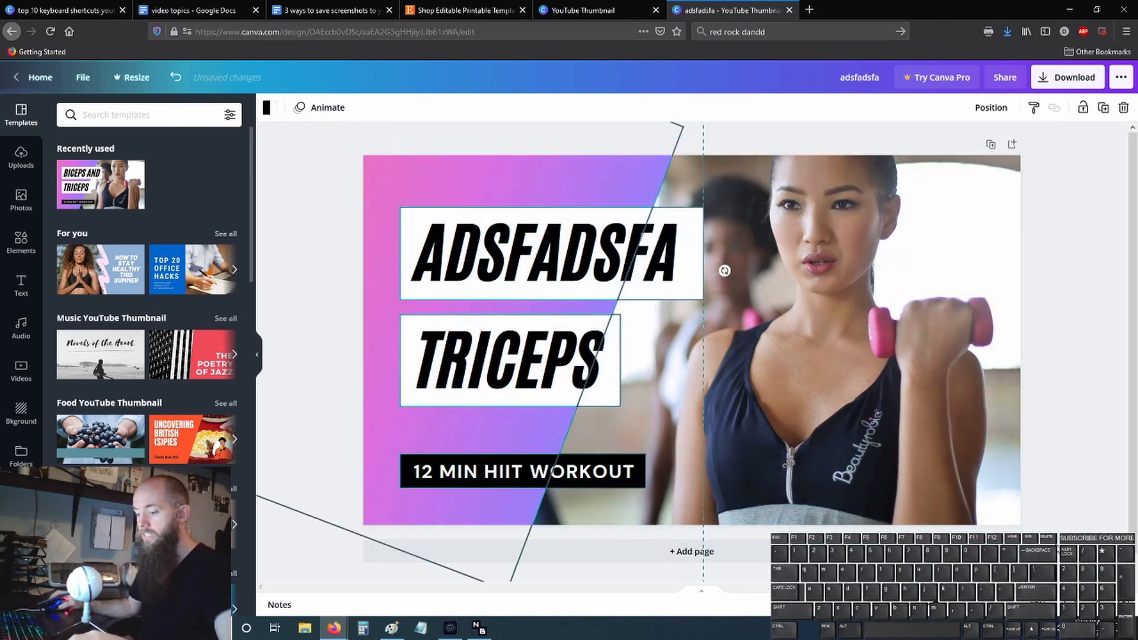
key(Delete)
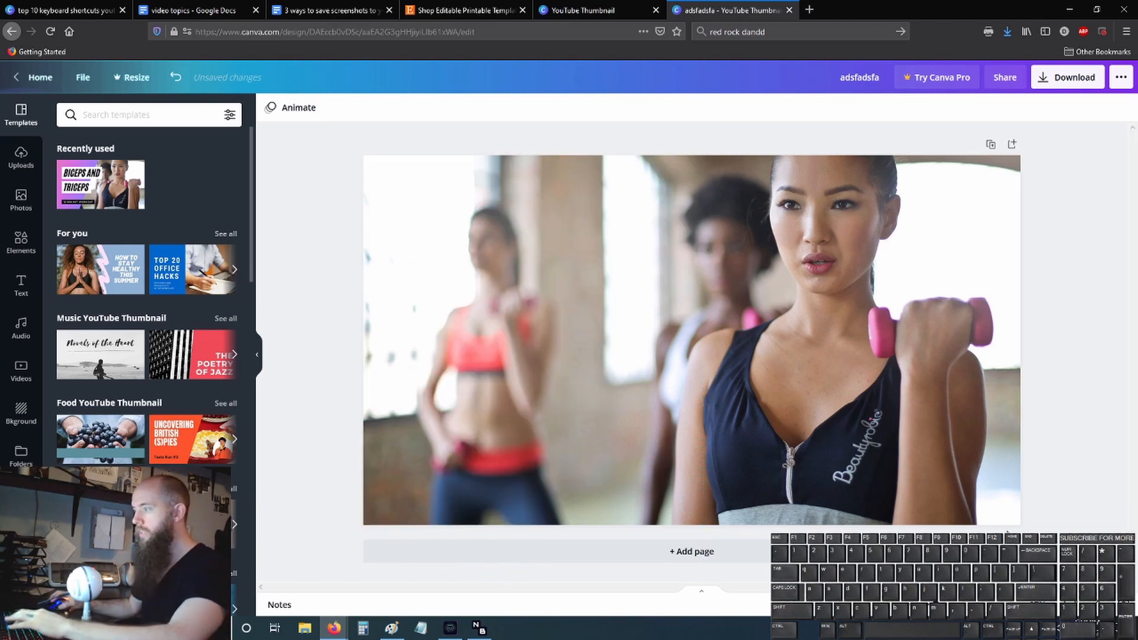
click(813, 332)
key(Delete)
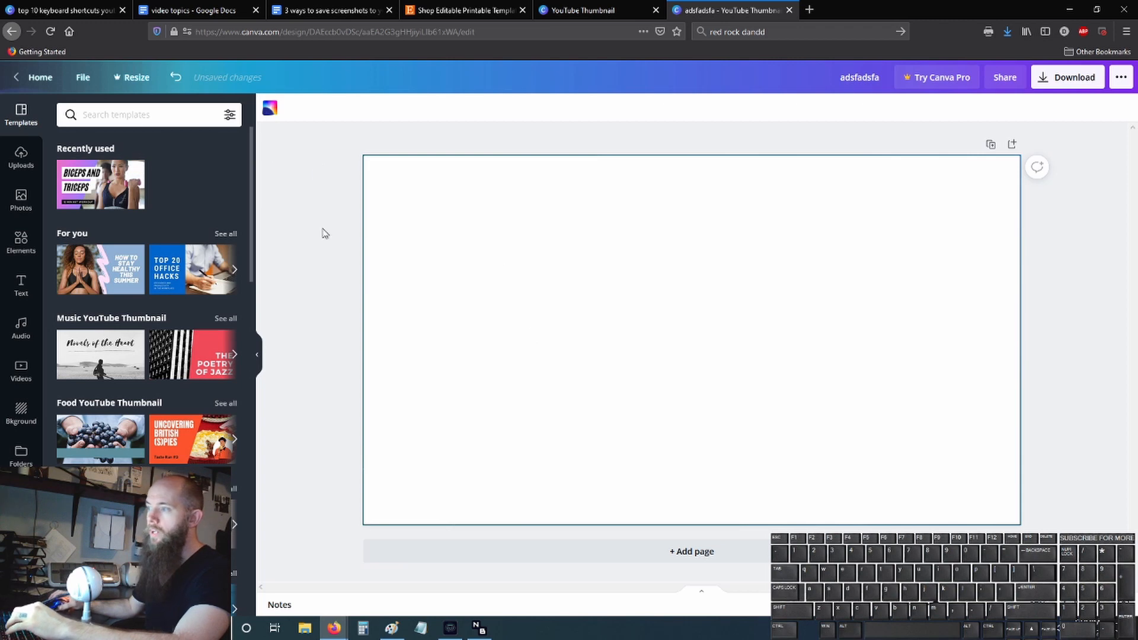
- Add the uploaded desktop screenshot with the COPY stamp and enlarge it to fill the whole page
click(11, 169)
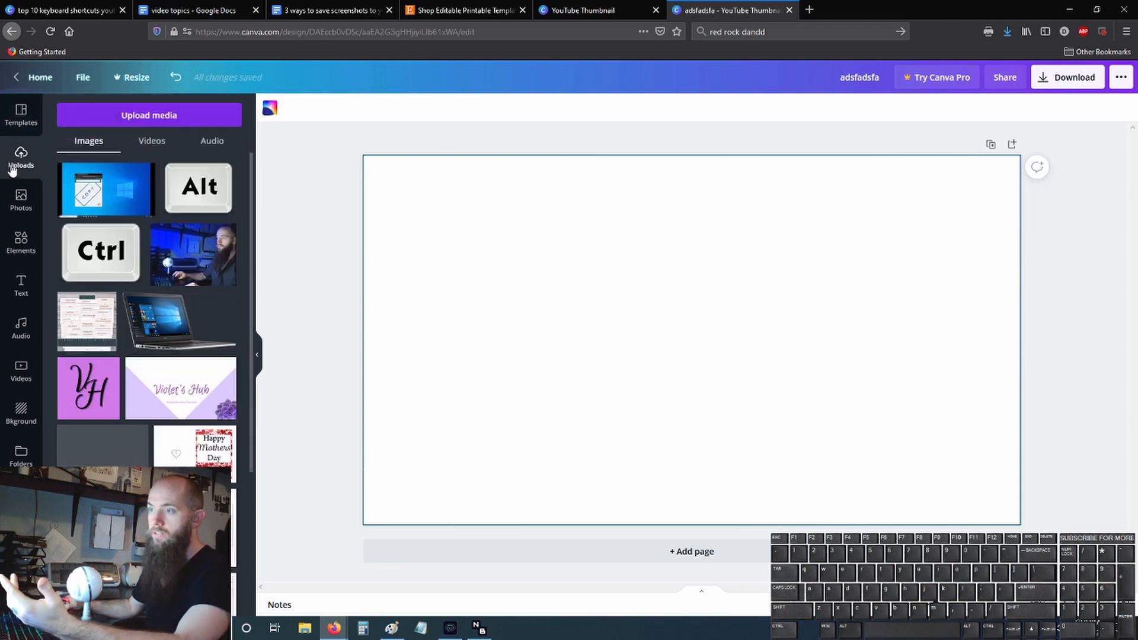
click(117, 187)
drag(644, 329, 550, 276)
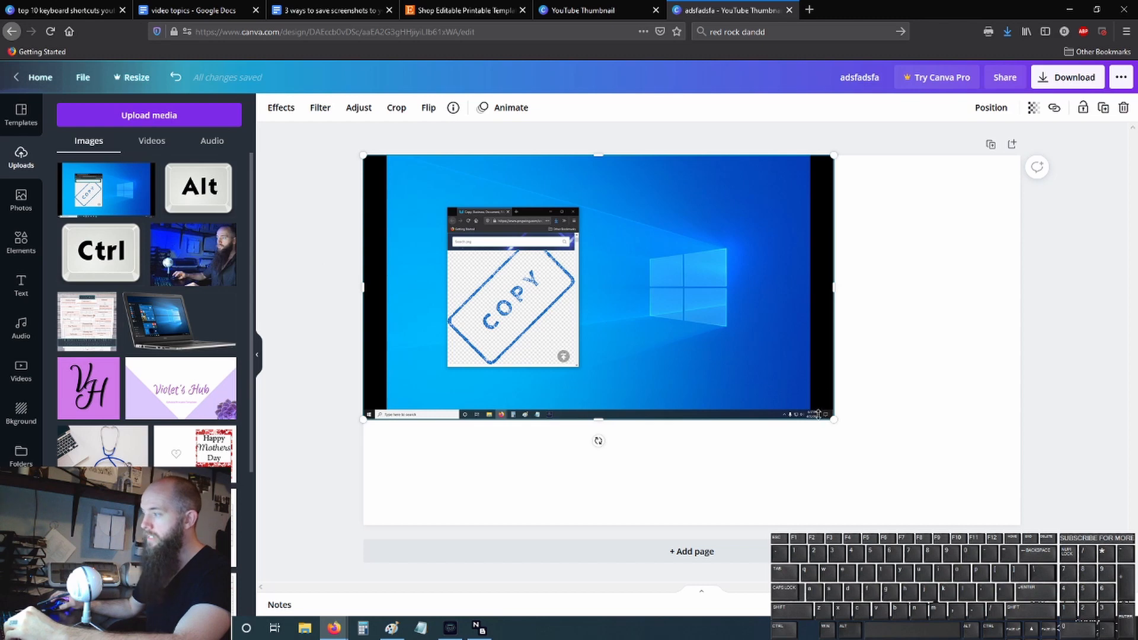
drag(835, 420, 1027, 513)
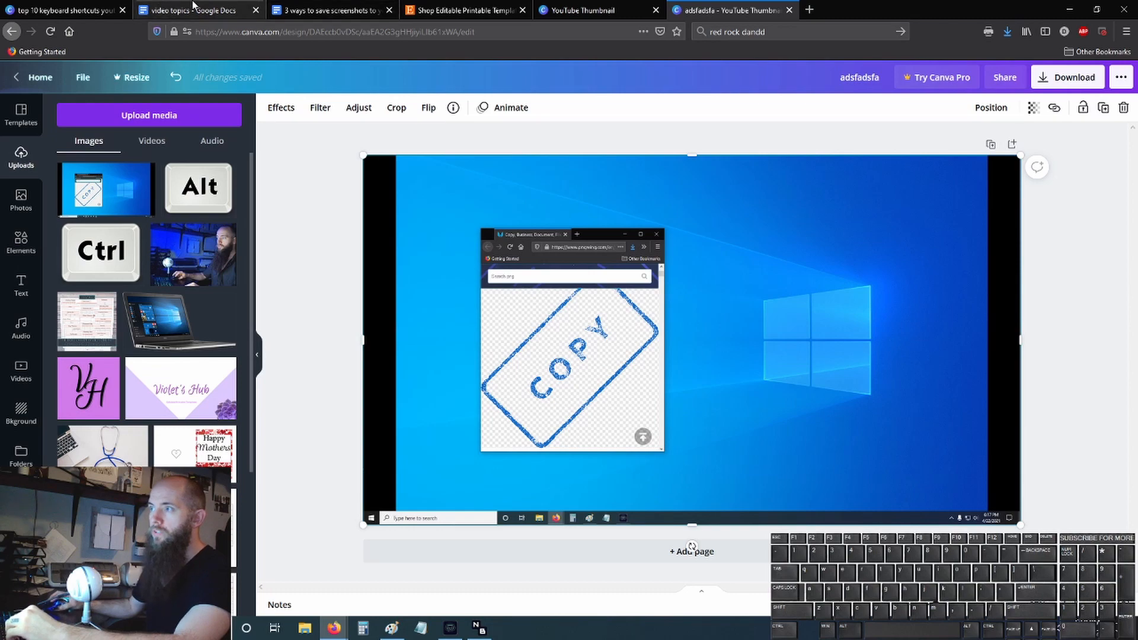
- View the finished thumbnail in the top 10 keyboard shortcuts design, and rename the new design as "screenshot"
click(52, 7)
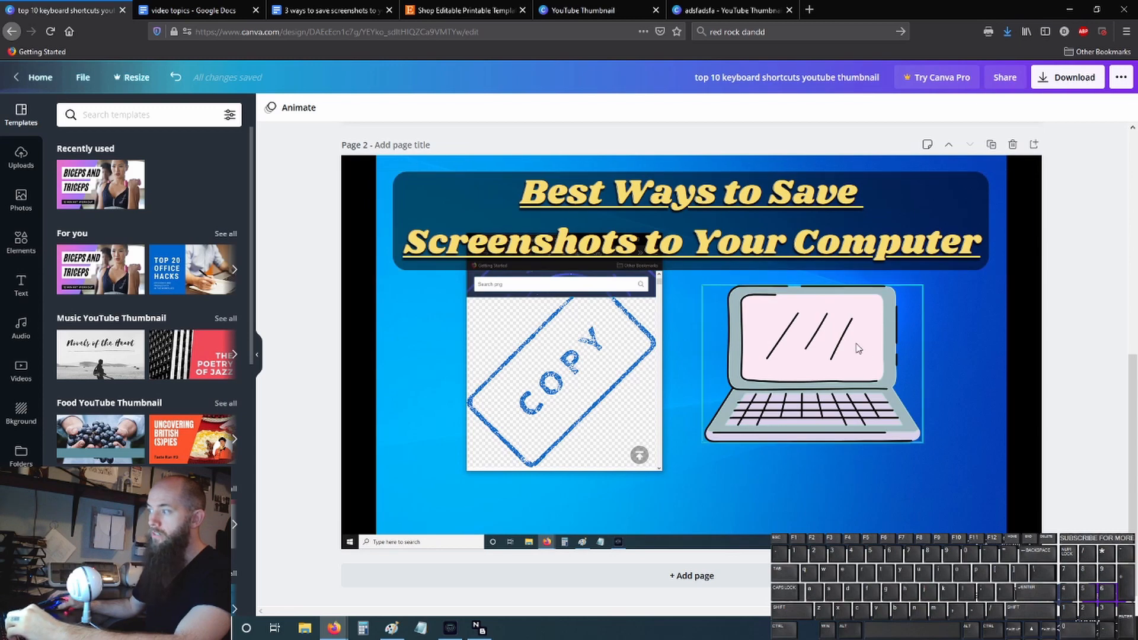
click(716, 13)
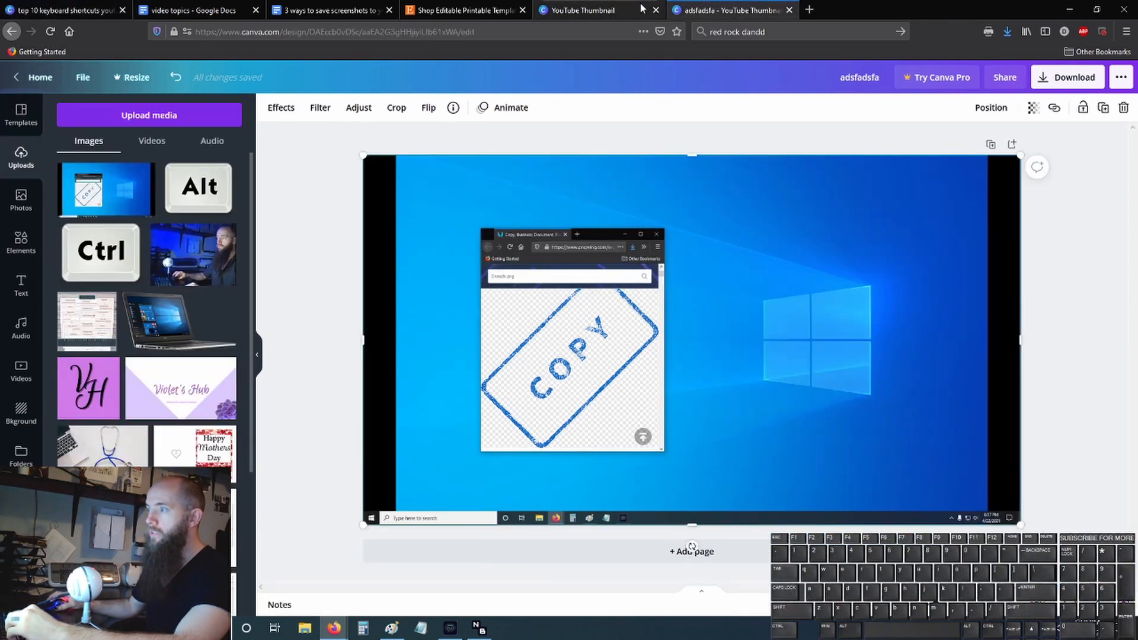
click(850, 81)
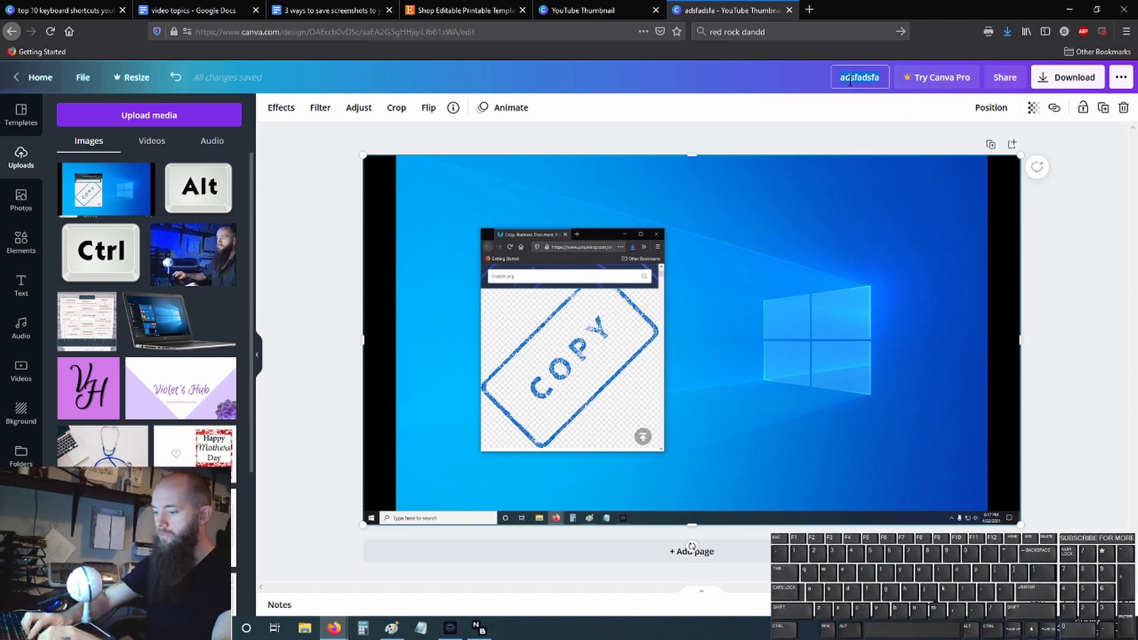
text(screenshot)
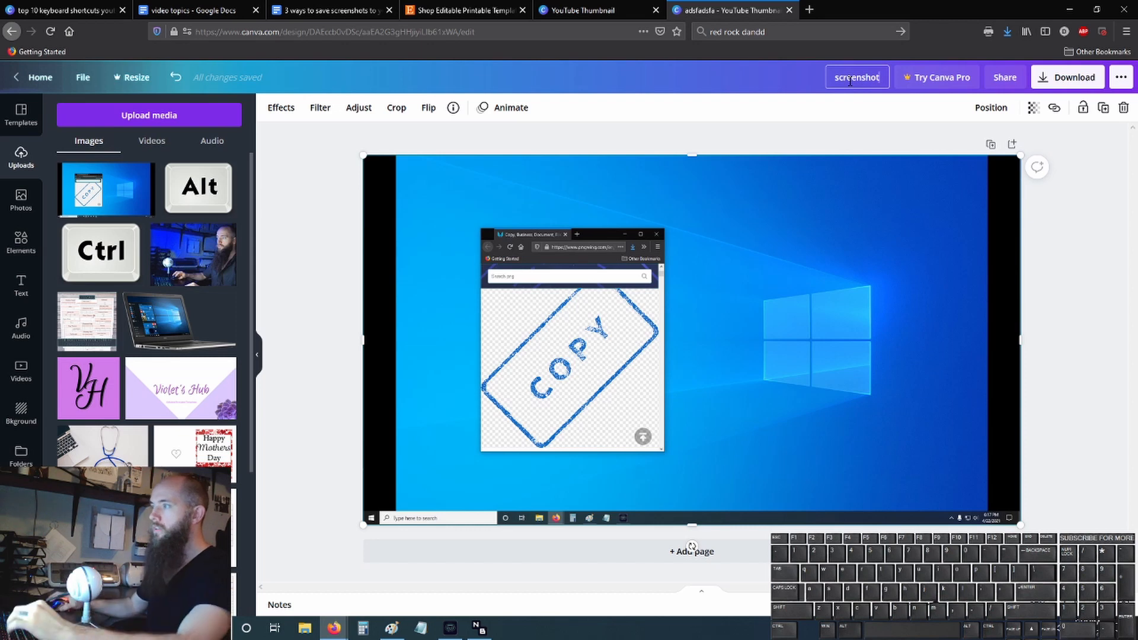
key(Return)
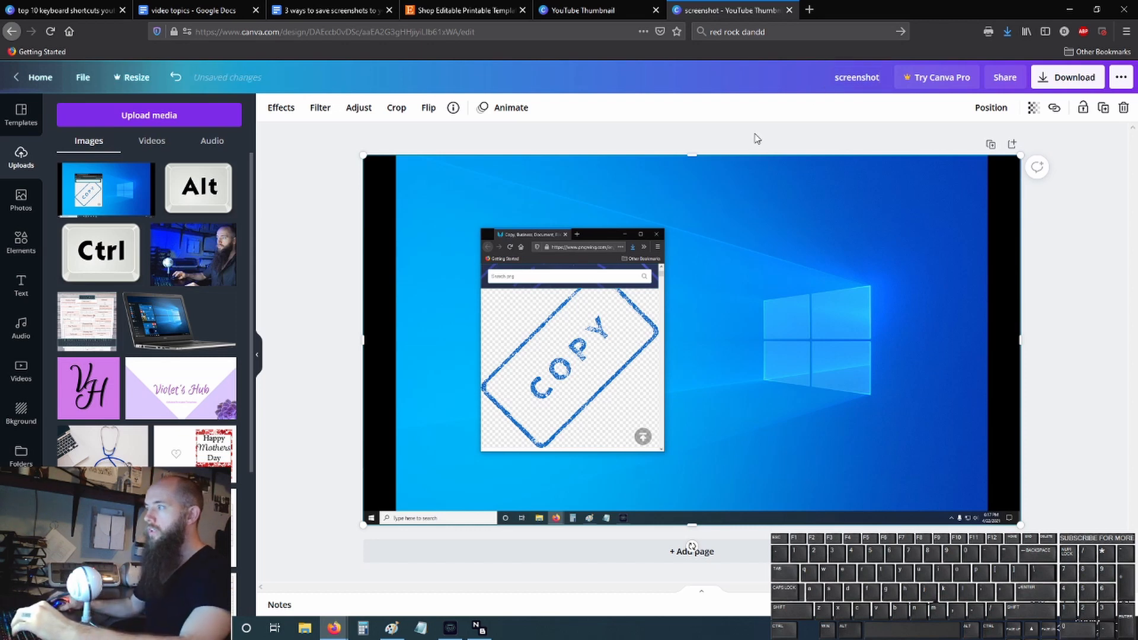
click(752, 137)
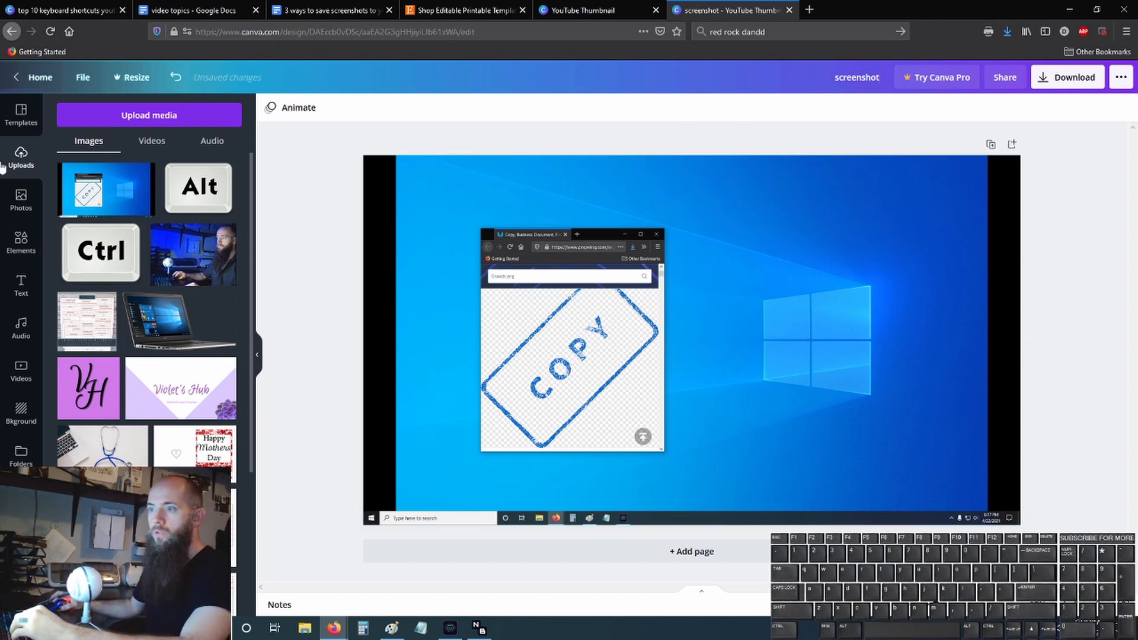
- Add a heading text box over the screenshot and select its placeholder text
click(21, 285)
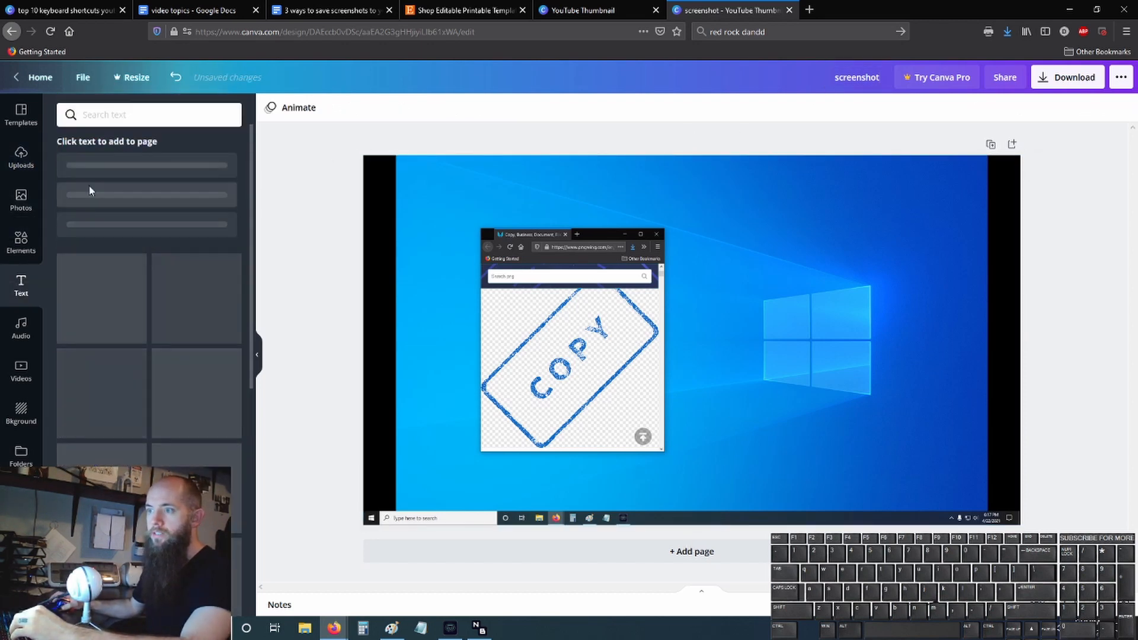
scroll(145, 334, down, 7)
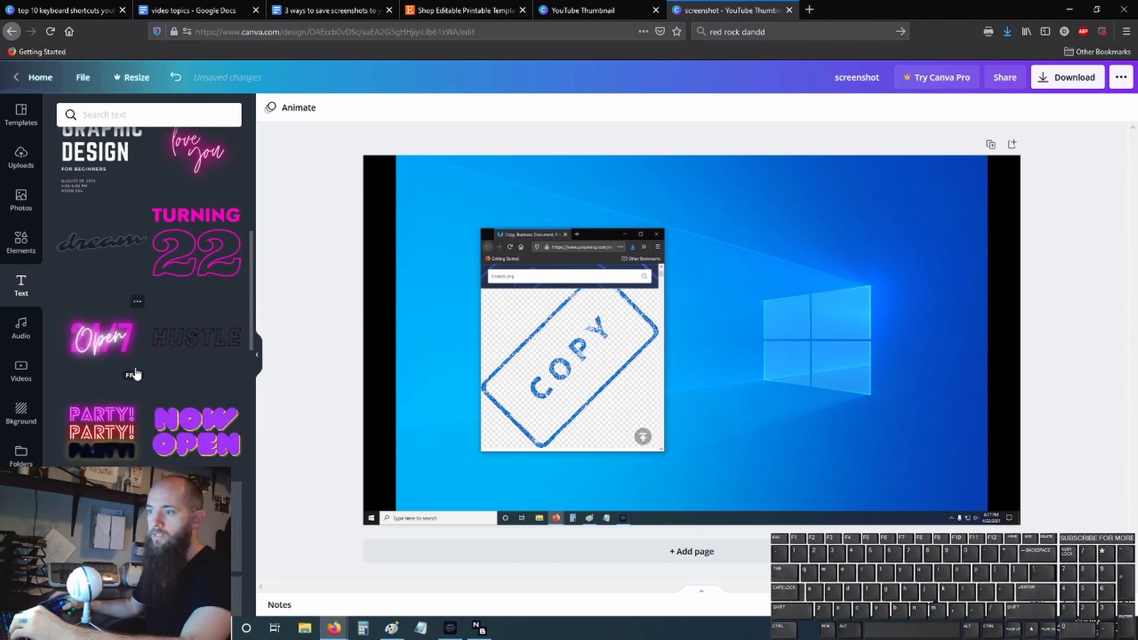
scroll(151, 329, down, 4)
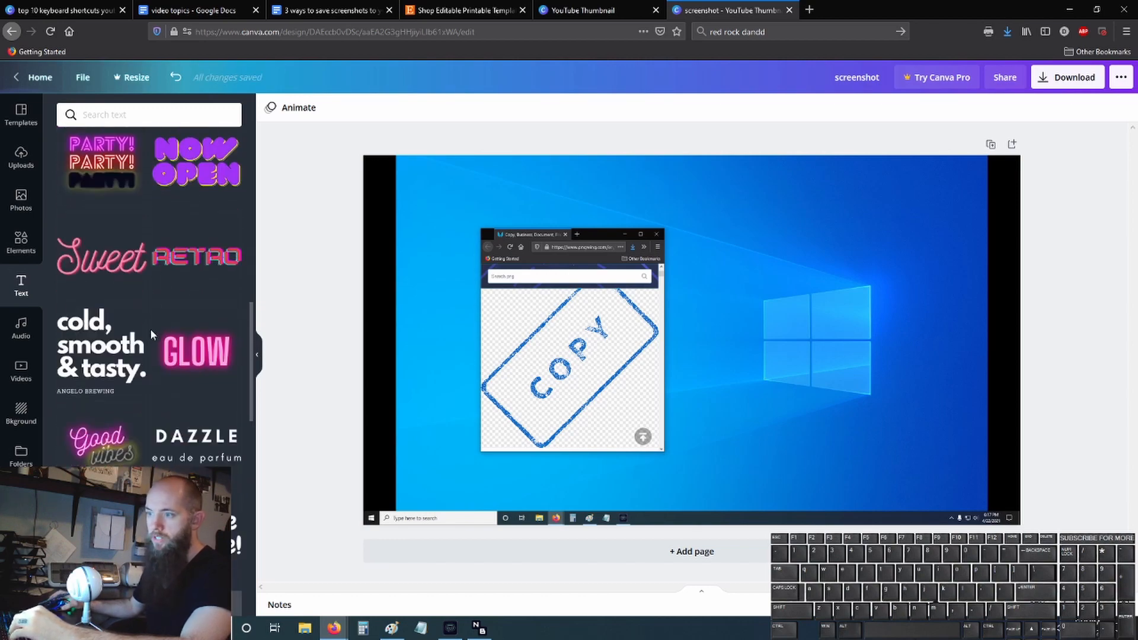
scroll(151, 328, up, 10)
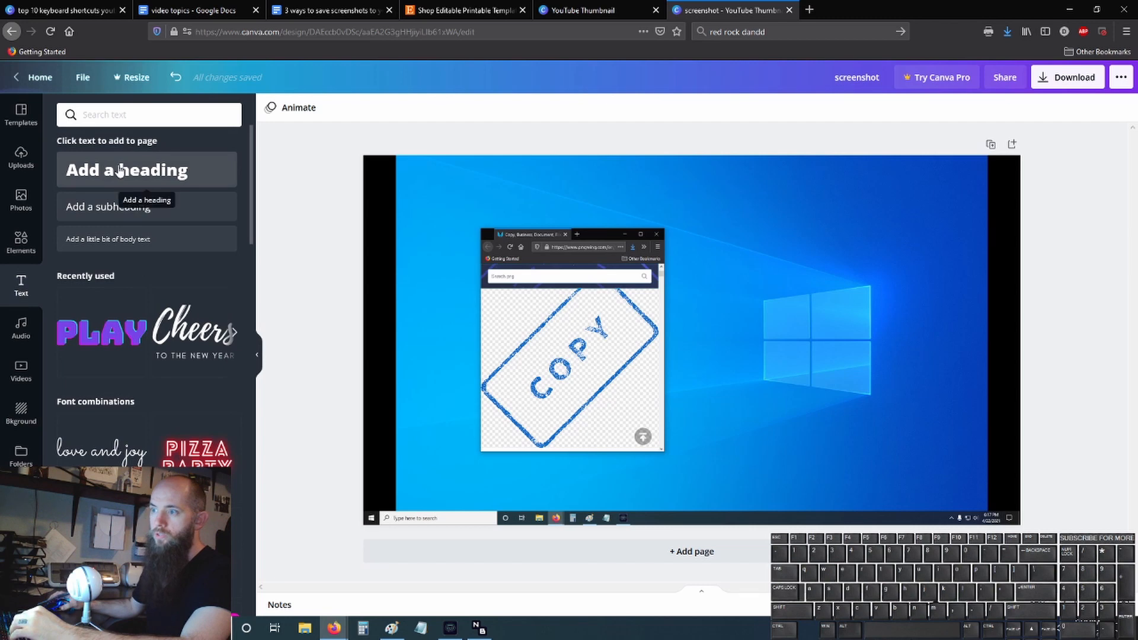
click(111, 169)
triple_click(675, 342)
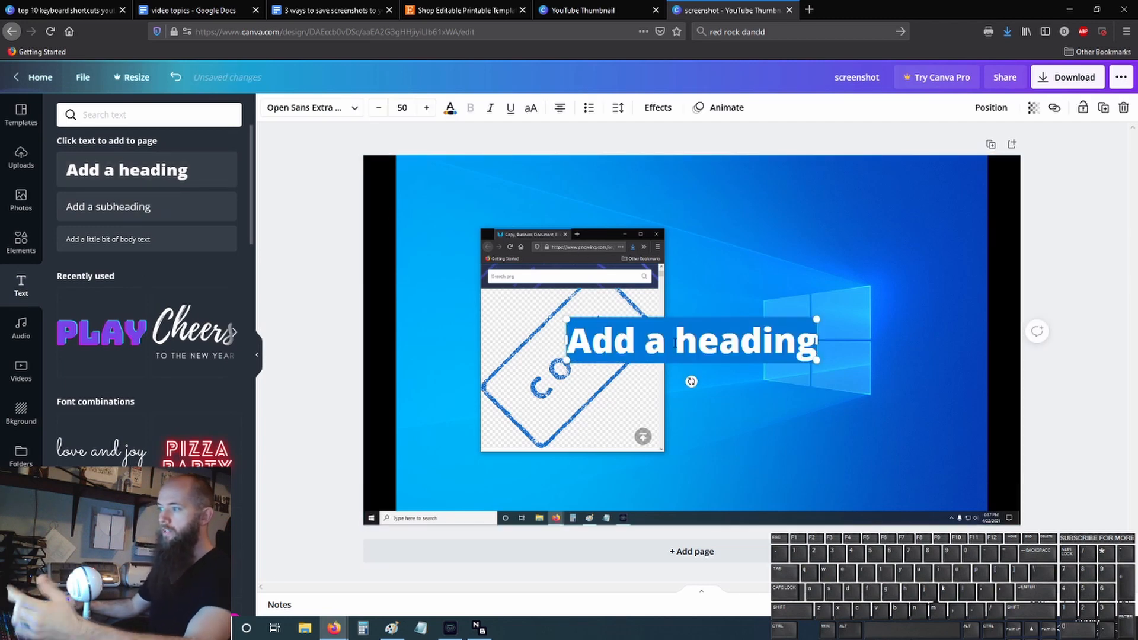
- Copy the title "Best Ways to Save Screenshots to Your Computer" from the Google Docs outline and paste it into the thumbnail
click(303, 10)
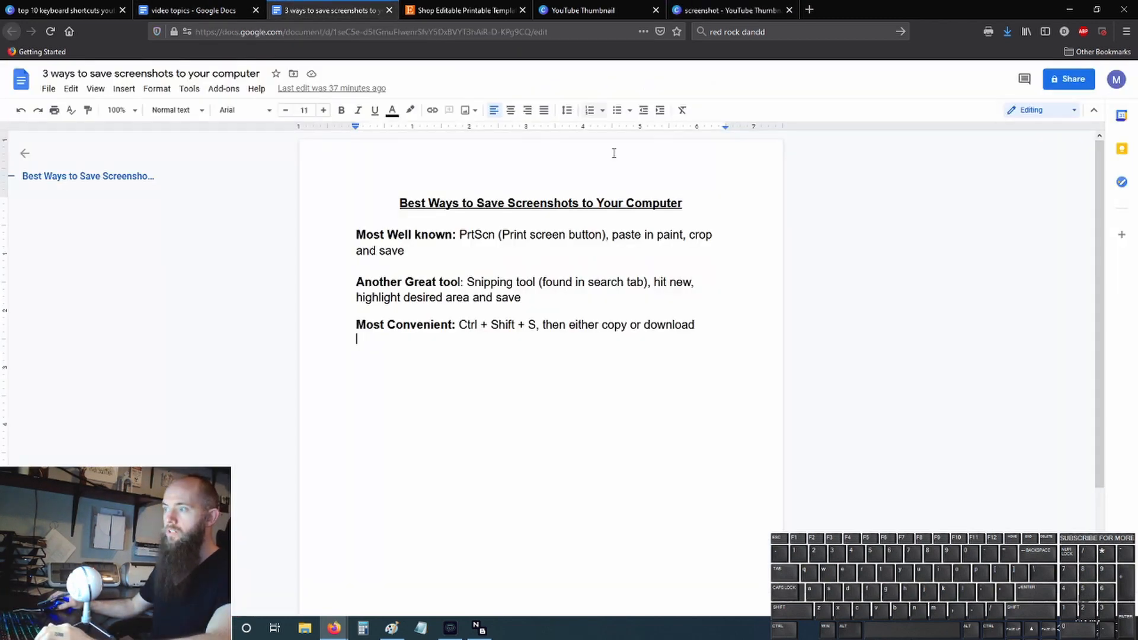
drag(397, 202, 691, 205)
key(ctrl+c)
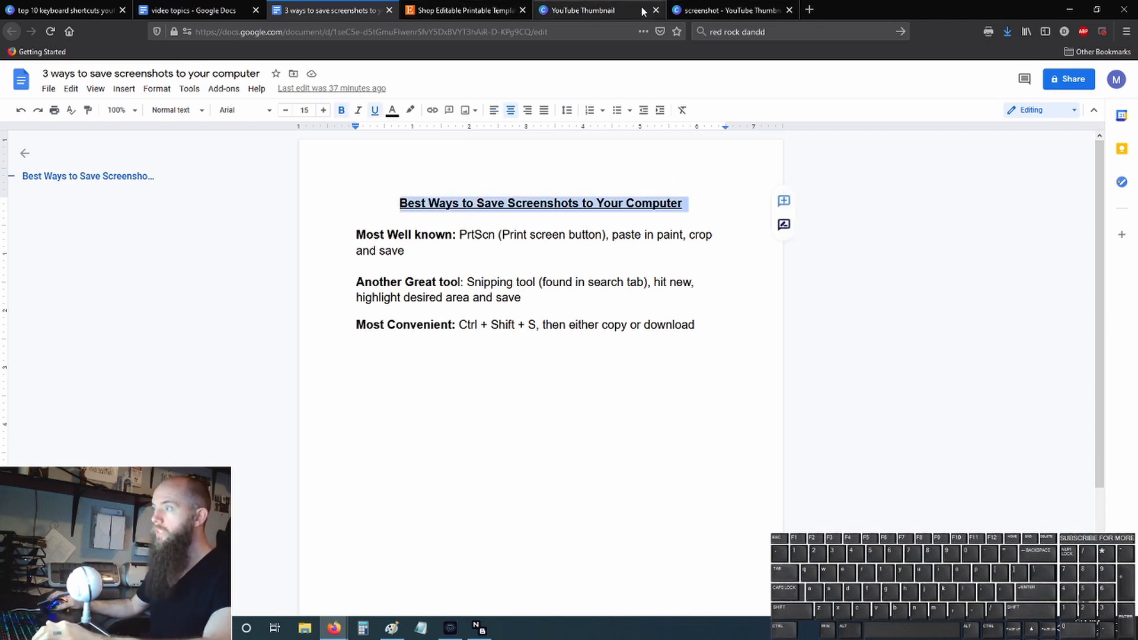
click(732, 11)
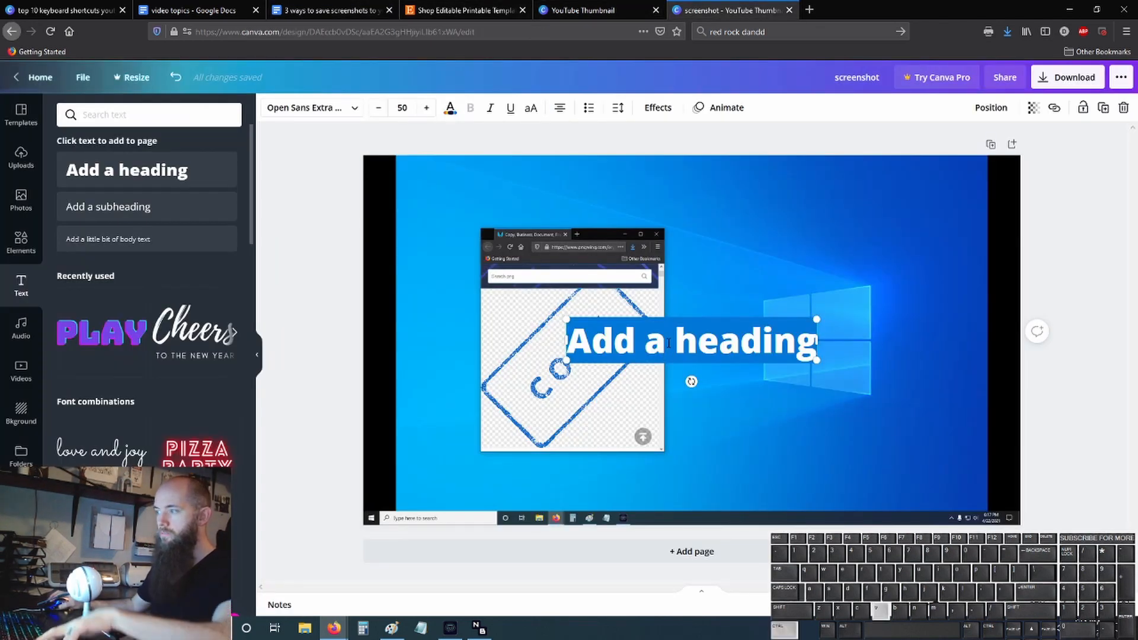
key(ctrl+v)
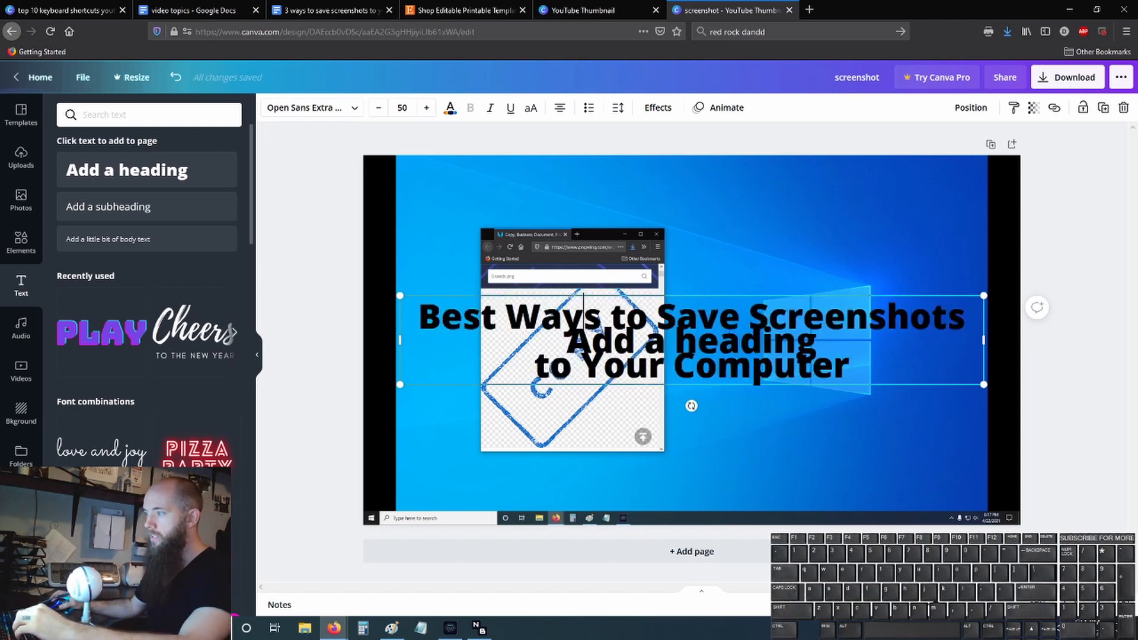
- Delete the leftover "Add a heading" placeholder and center the pasted title horizontally, slightly above the middle of the page
click(391, 291)
drag(446, 297, 467, 196)
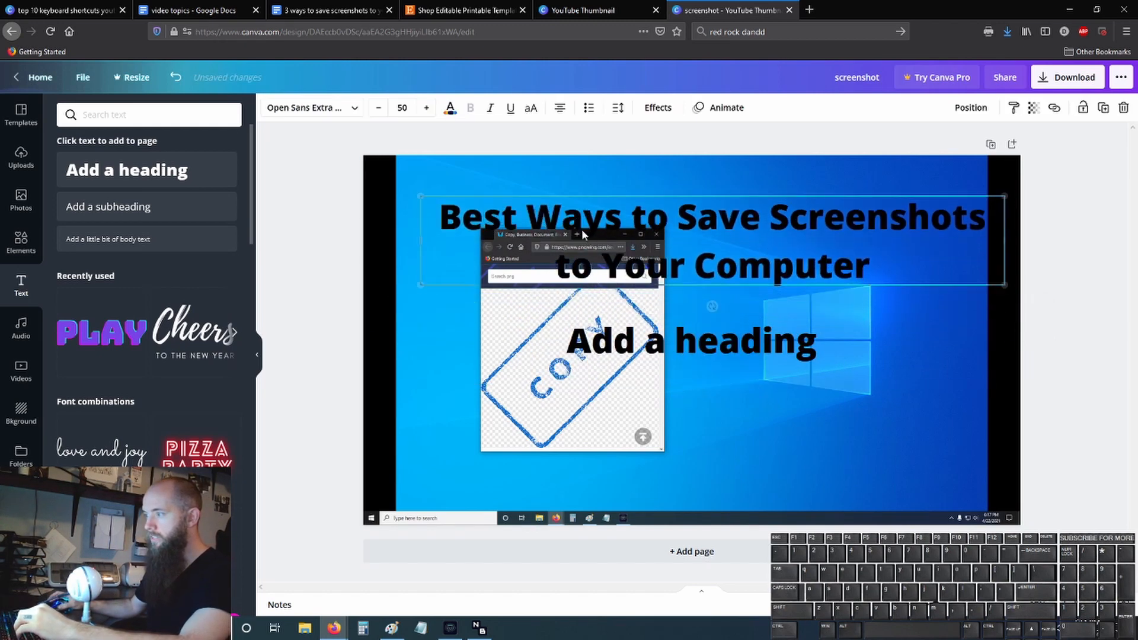
click(705, 348)
key(Delete)
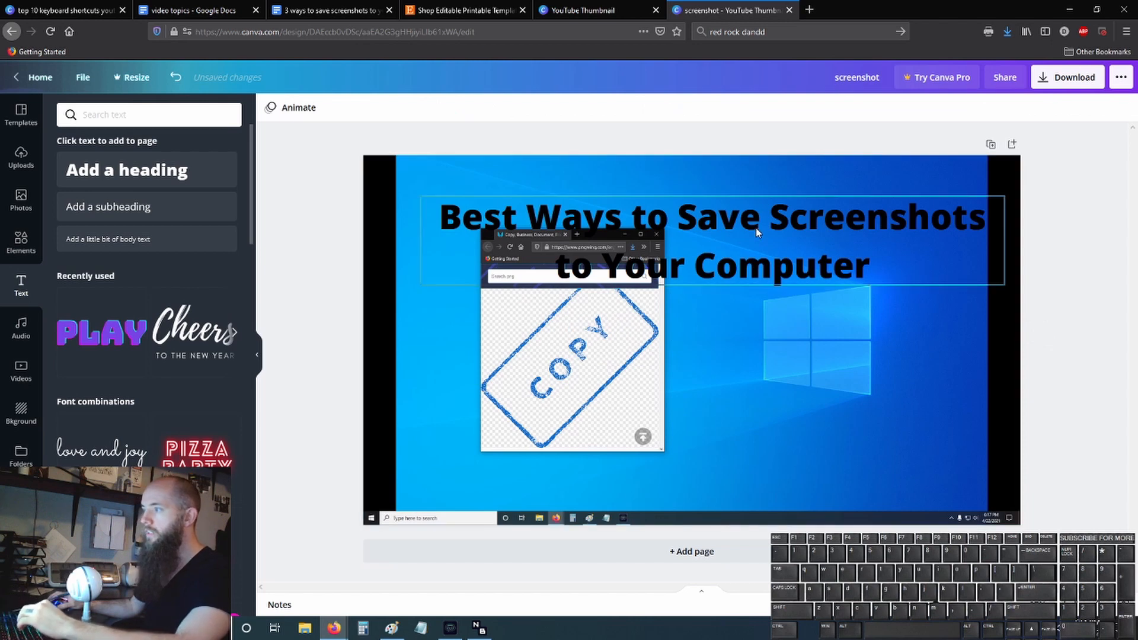
drag(759, 231, 738, 297)
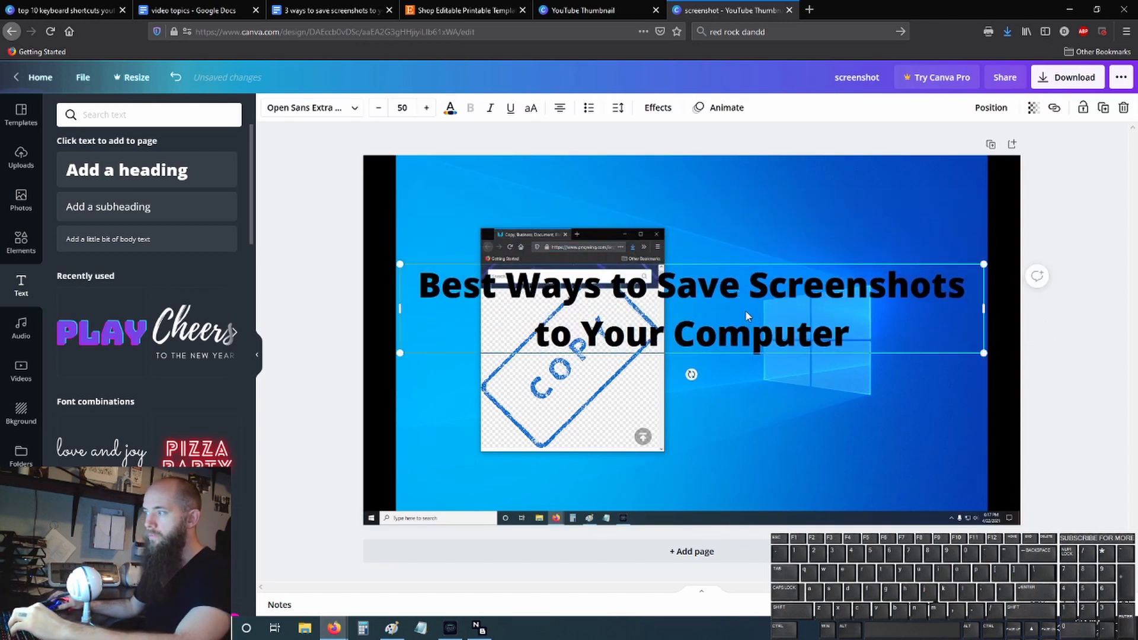
- Set the whole title text to the Shrikhand font and color it light yellow from the default colors
double_click(723, 307)
drag(858, 313, 427, 283)
click(311, 107)
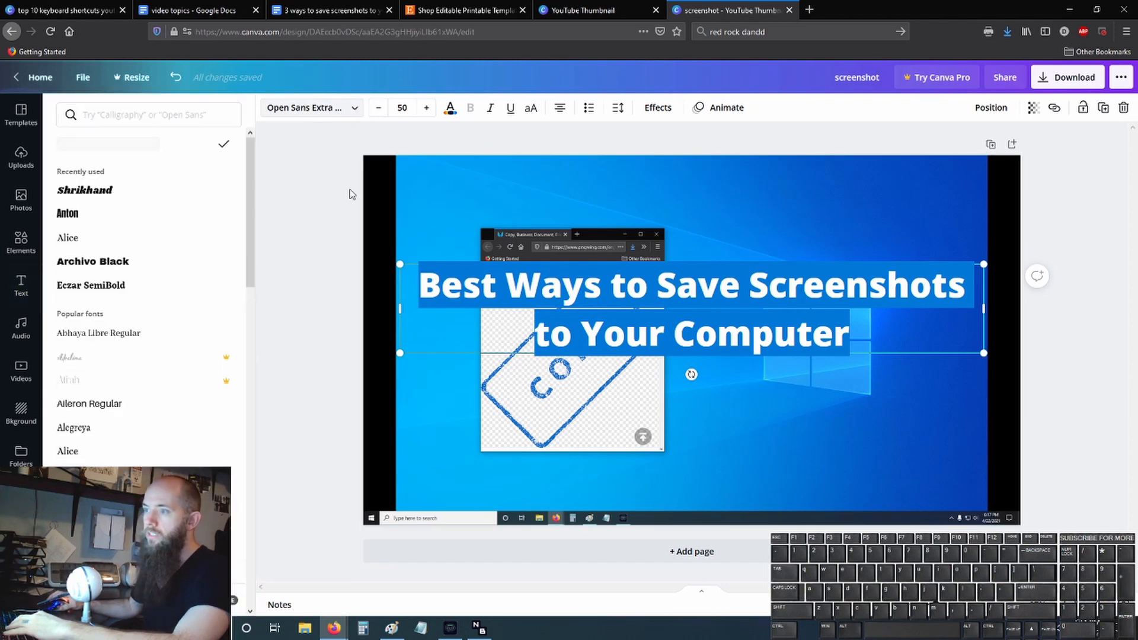
scroll(114, 267, down, 2)
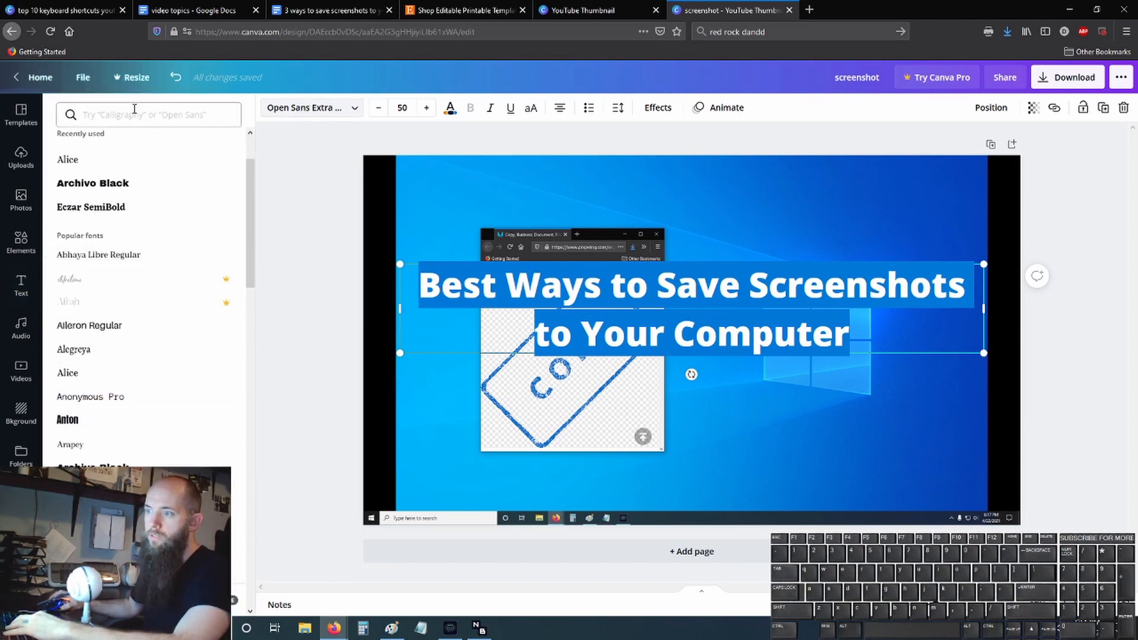
scroll(127, 303, up, 1)
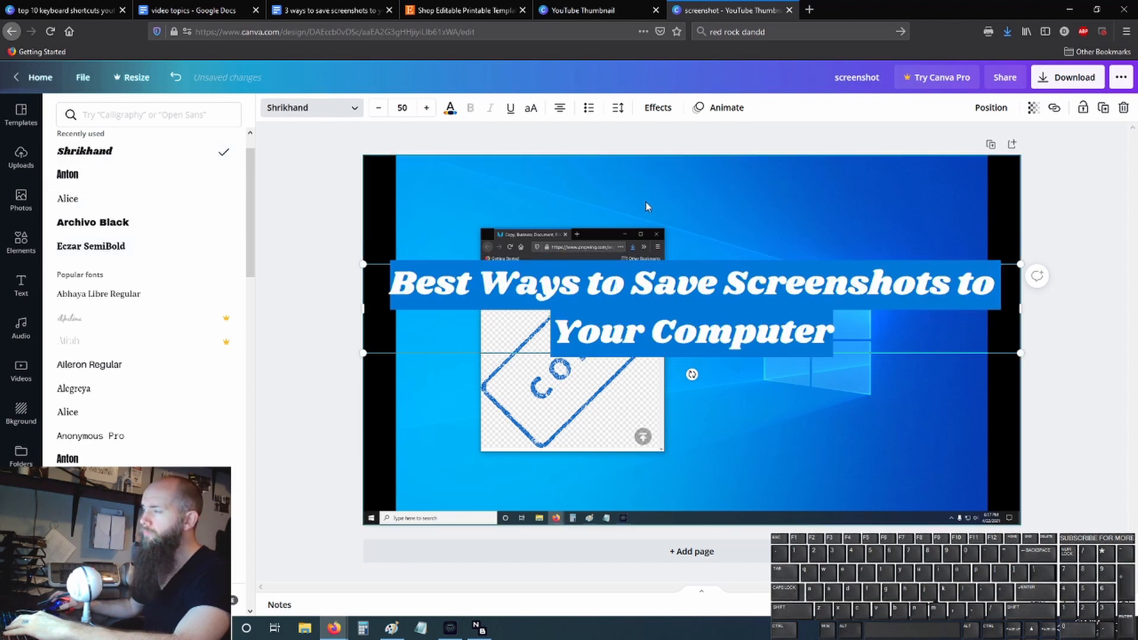
click(449, 108)
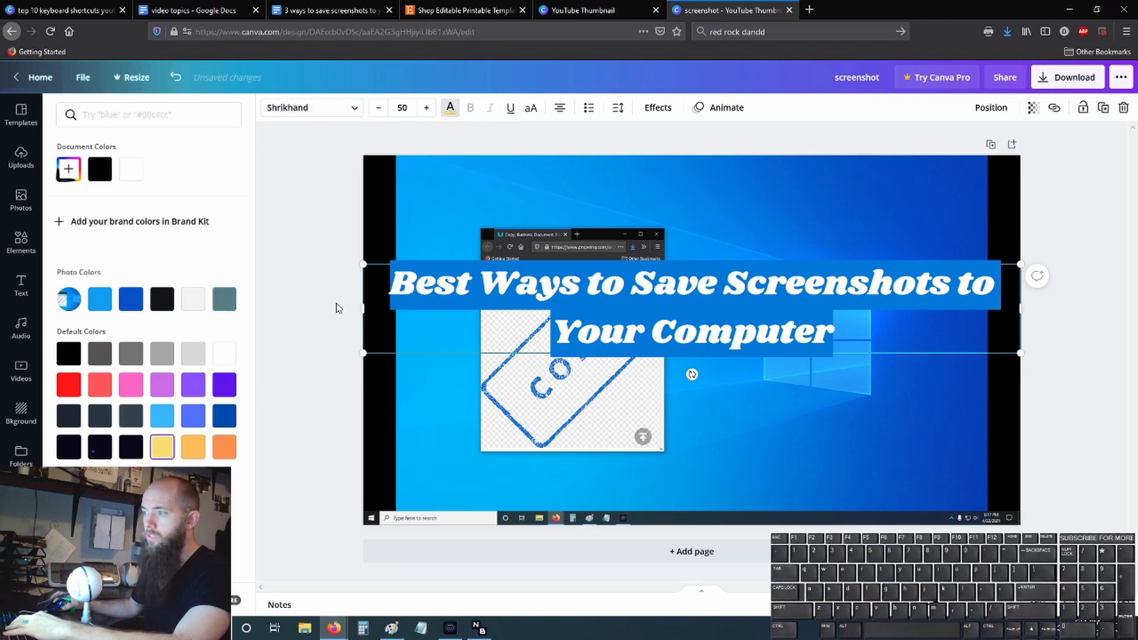
click(302, 309)
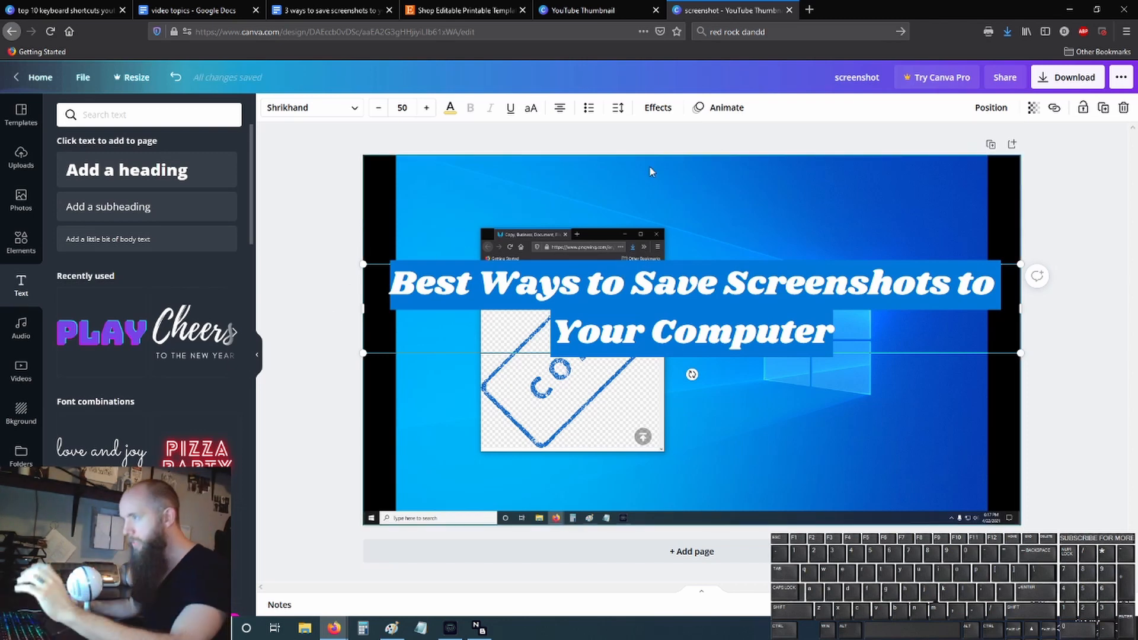
- Apply the Shadow effect to the title and set the shadow color to black
click(658, 108)
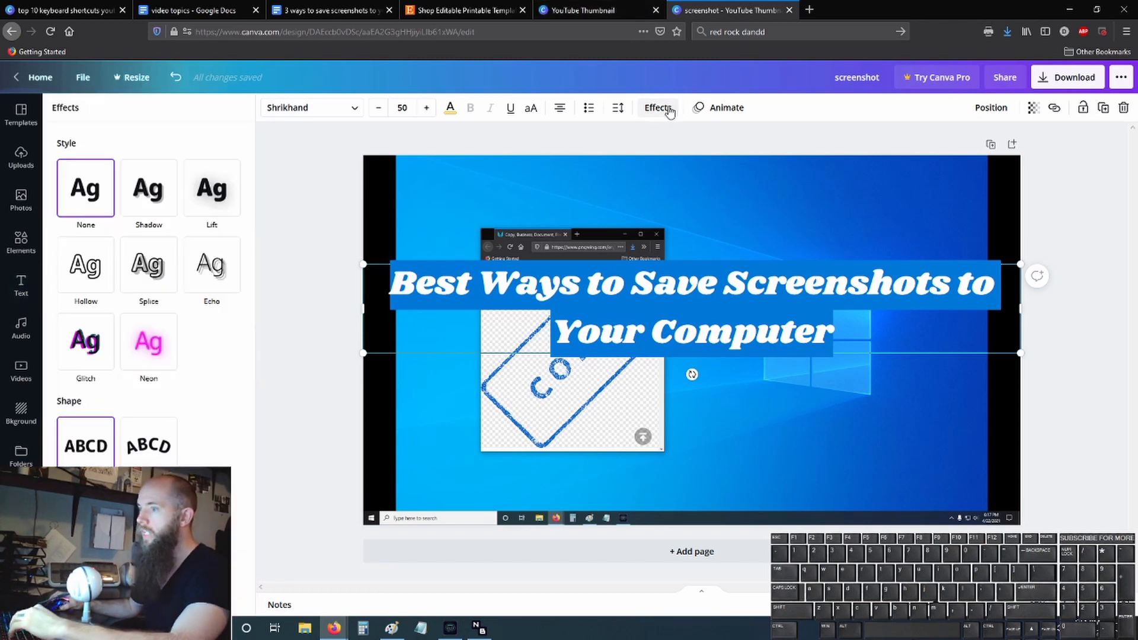
click(170, 185)
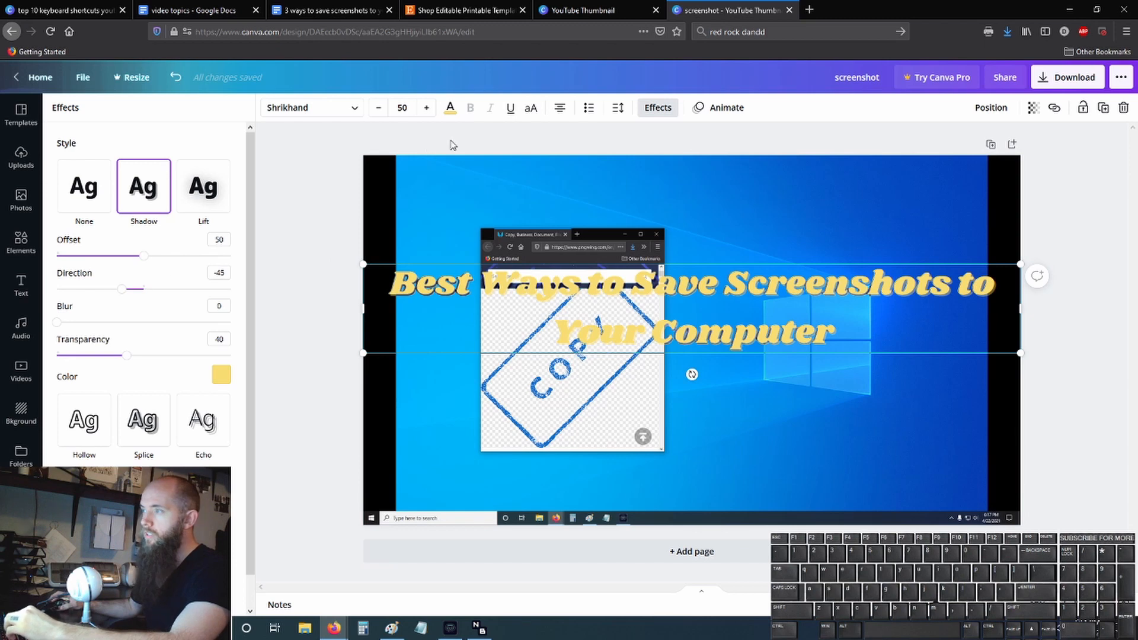
click(451, 108)
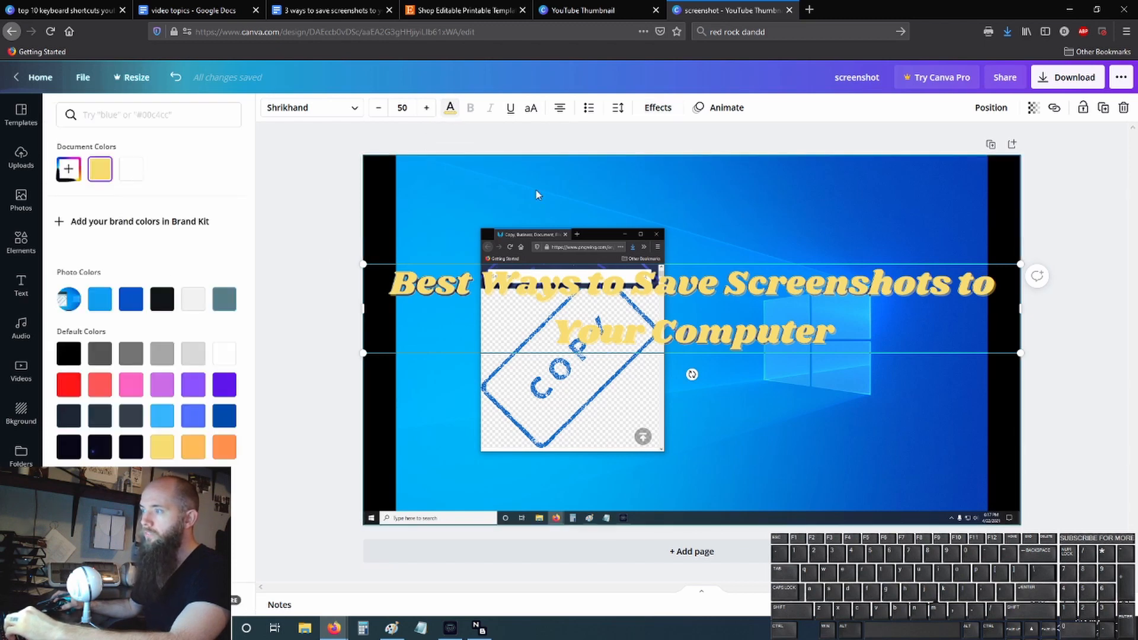
click(657, 108)
click(84, 187)
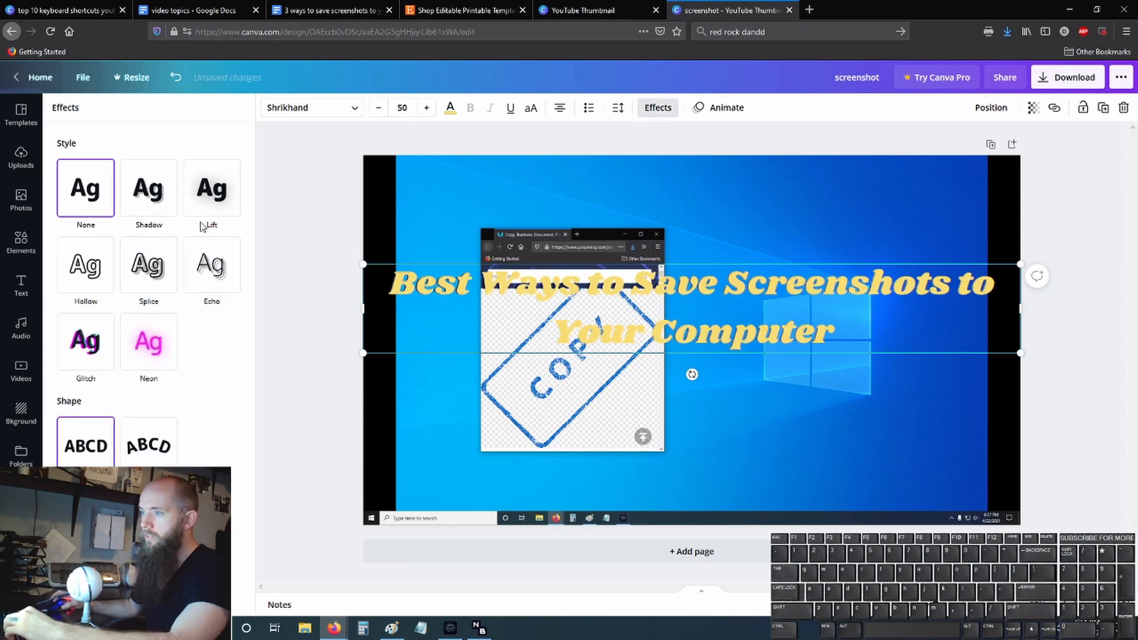
click(146, 188)
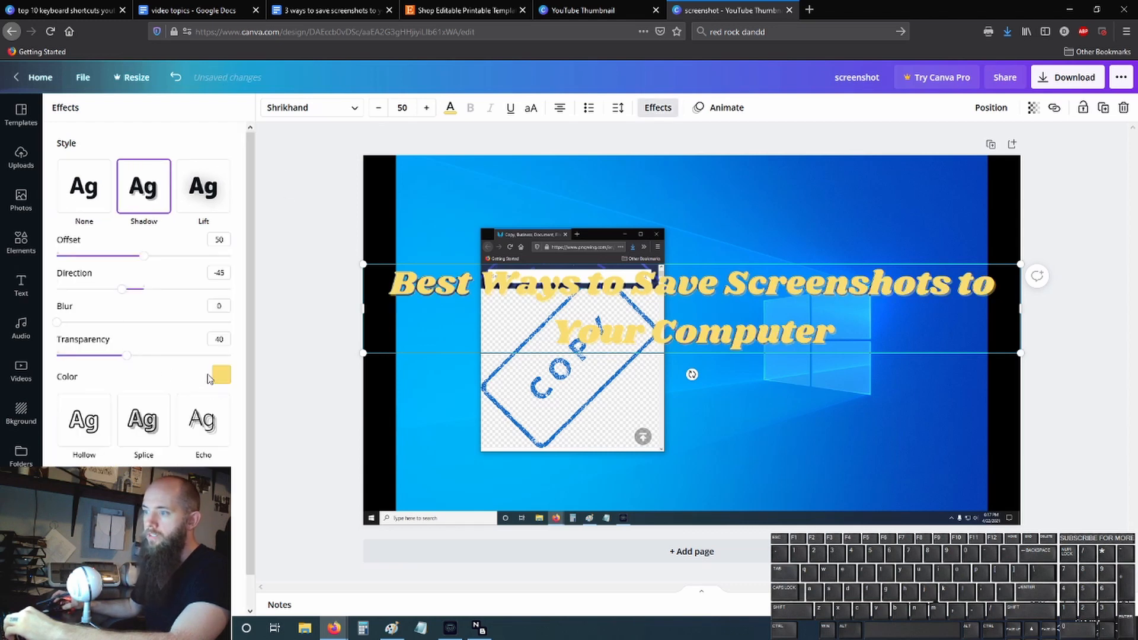
click(219, 375)
click(65, 475)
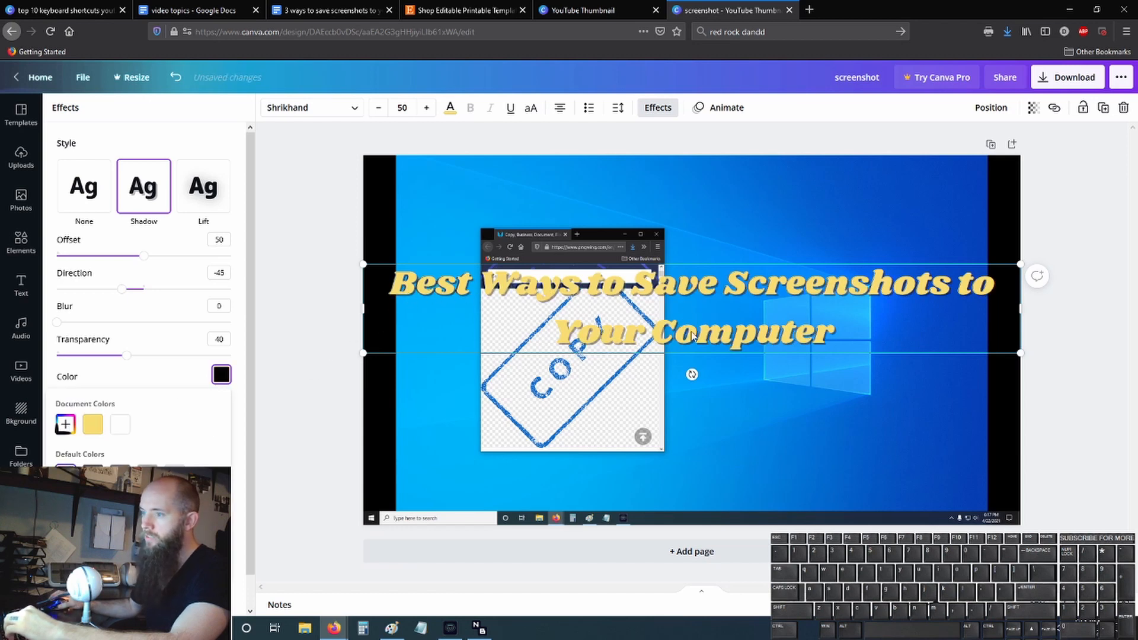
- Set the title shadow's transparency to 100, direction to 23, offset to 58 and blur to 76
drag(125, 358, 267, 351)
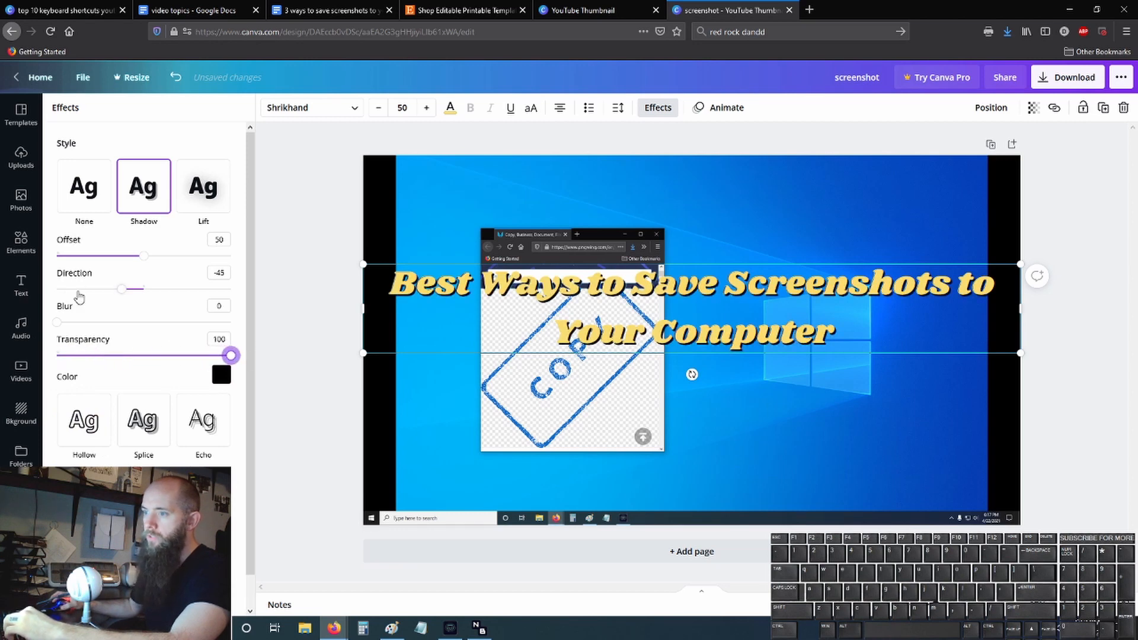
drag(123, 294, 157, 311)
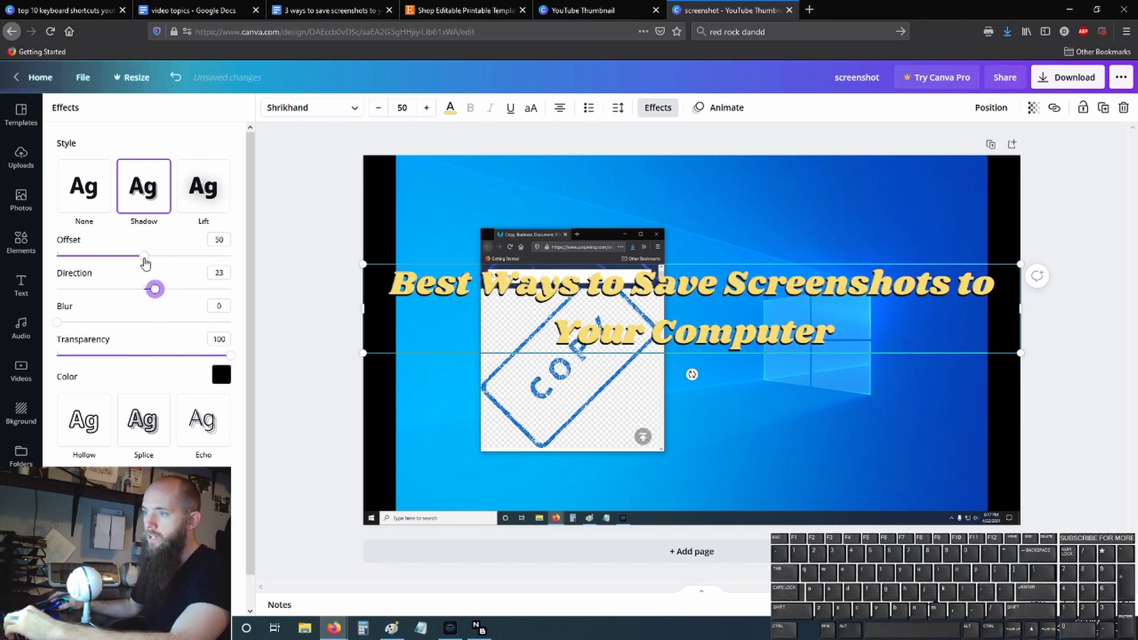
drag(146, 263, 165, 276)
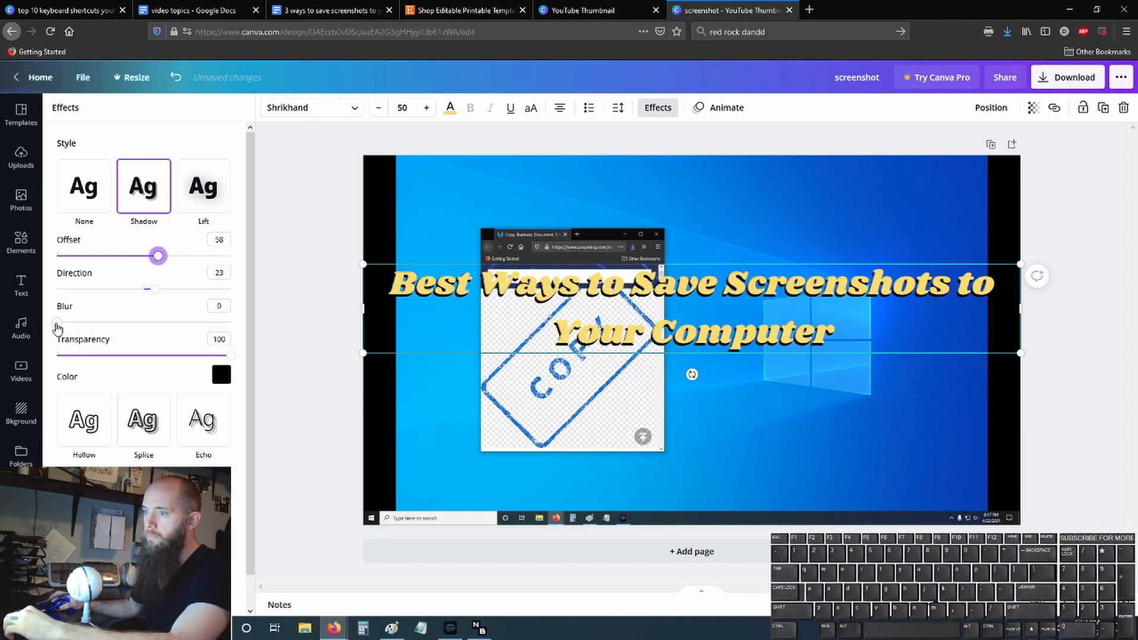
mouse_move(57, 326)
mouse_down()
mouse_move(248, 333)
mouse_move(53, 326)
mouse_up()
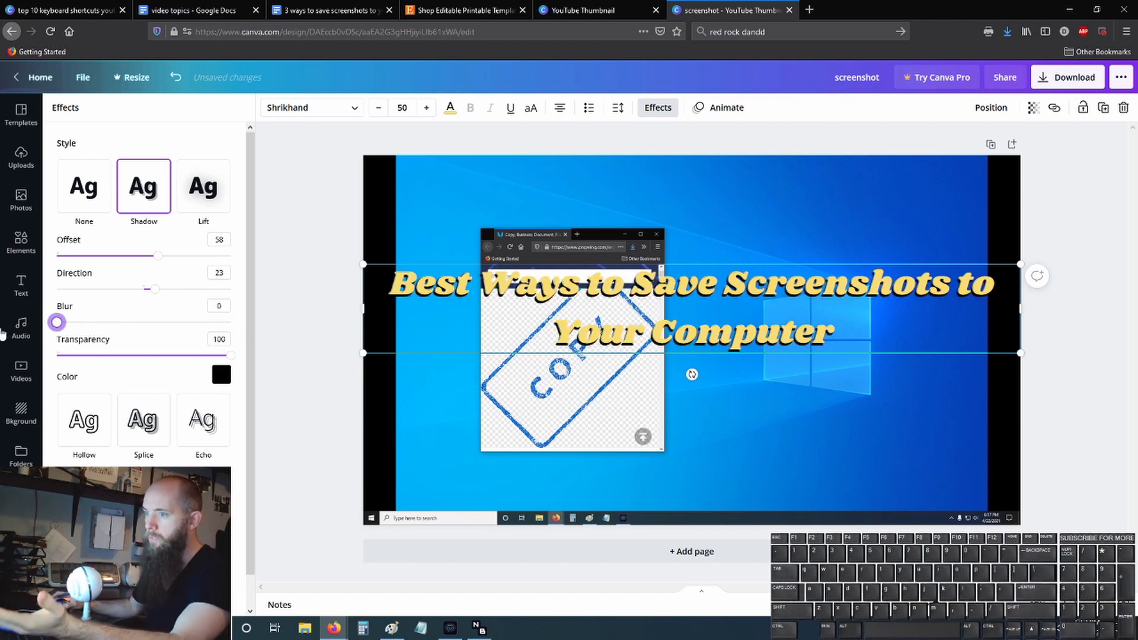
drag(57, 323, 191, 332)
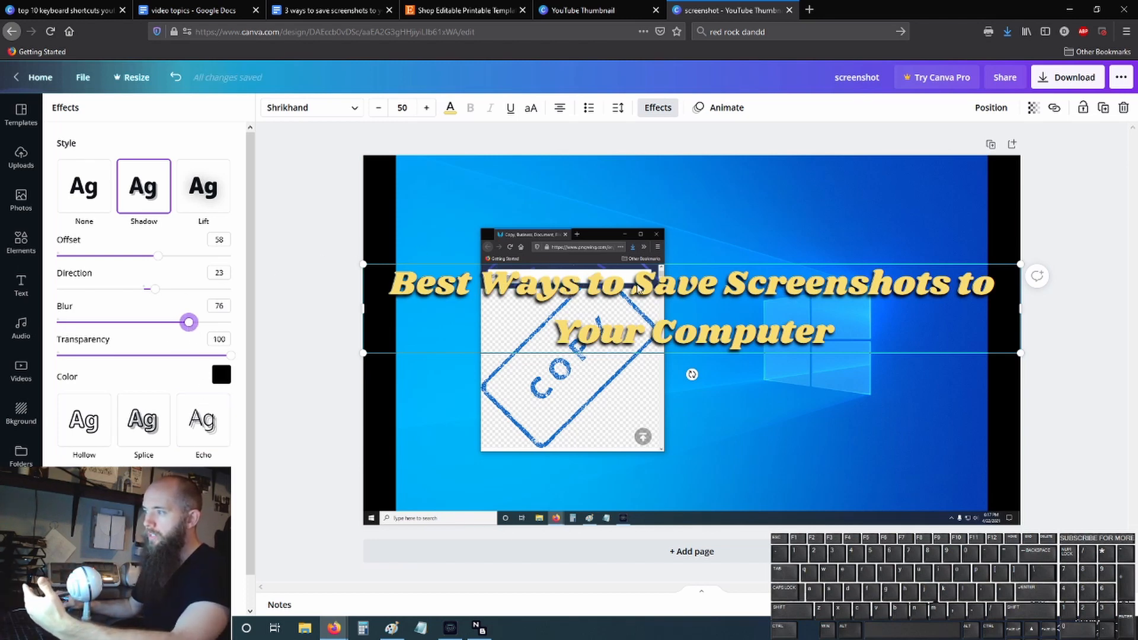
click(304, 270)
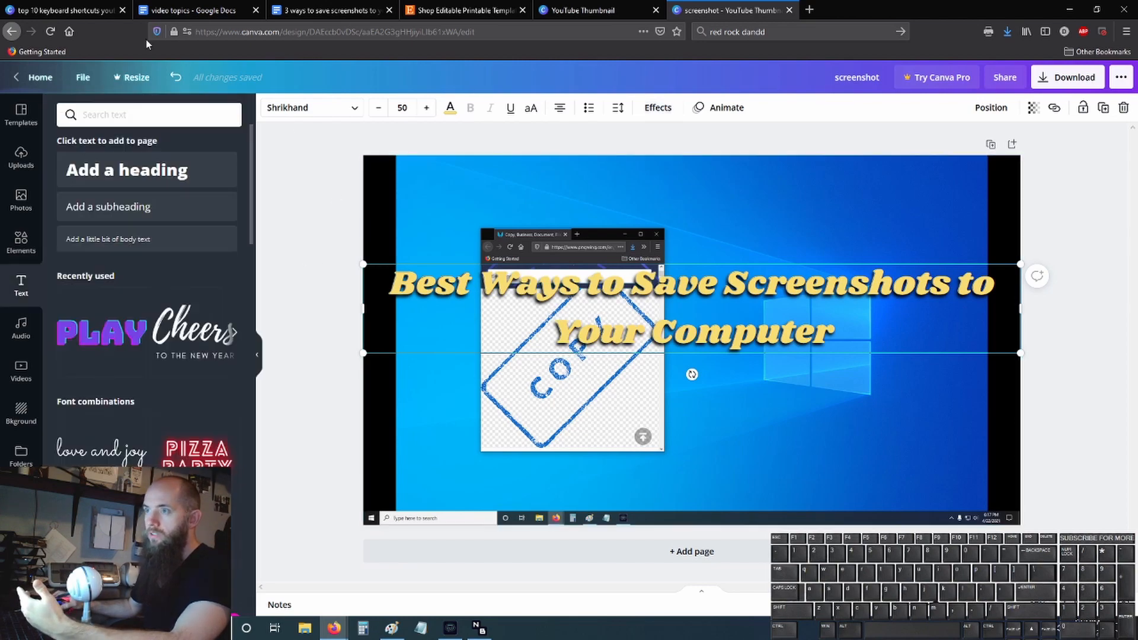
- Check the finished thumbnail in the top 10 keyboard shortcuts design, and add a rounded square from a "shape" elements search to the screenshot design
click(83, 13)
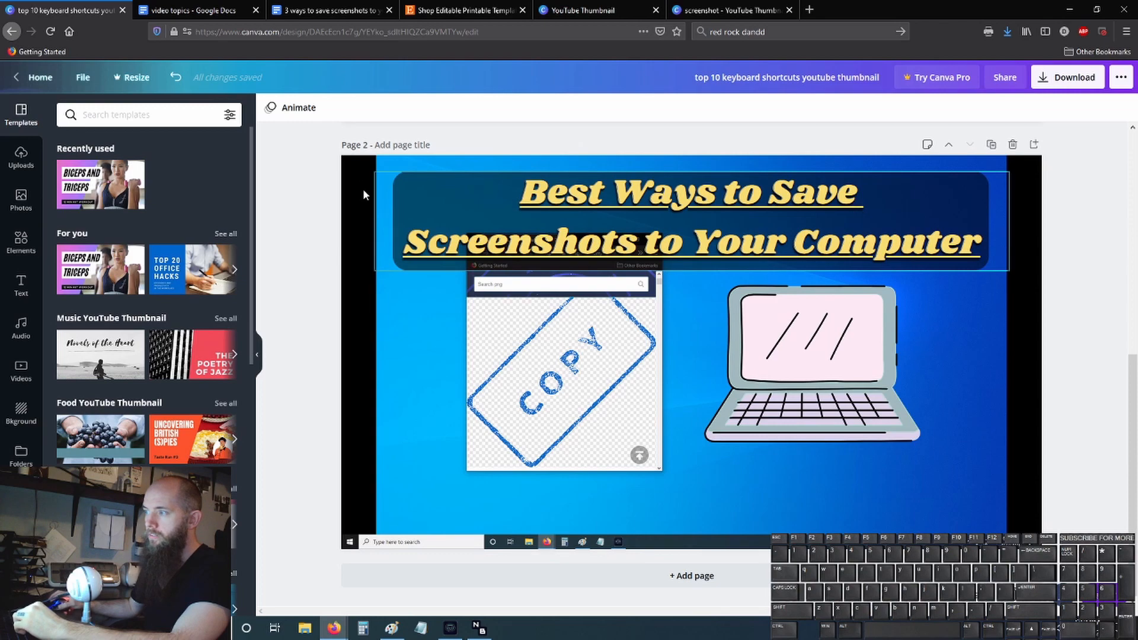
click(582, 7)
click(729, 10)
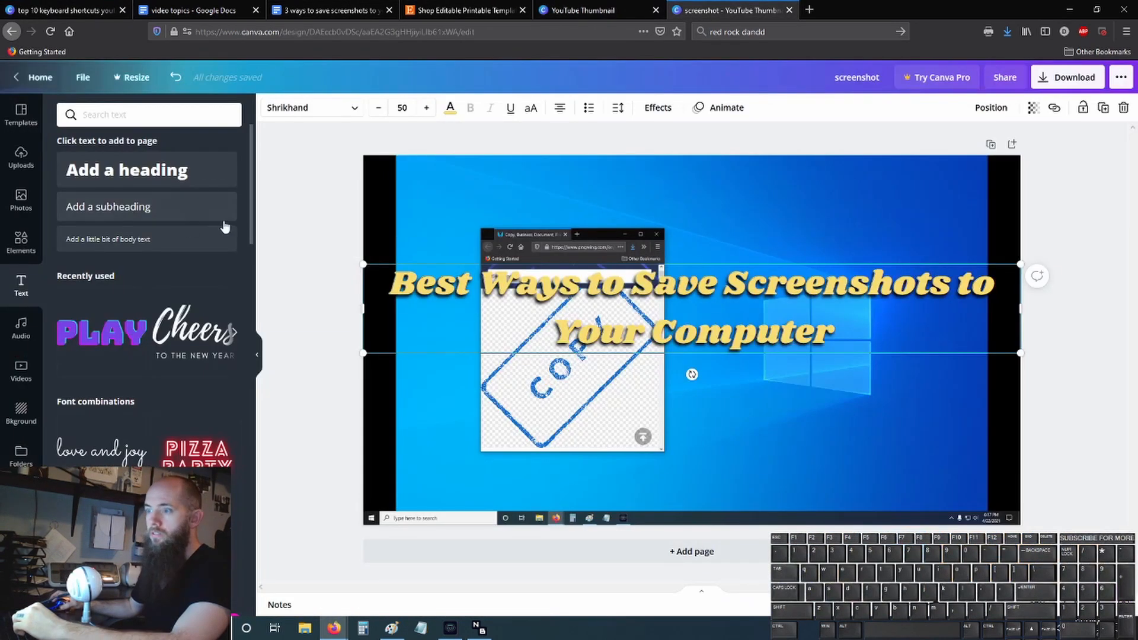
click(23, 242)
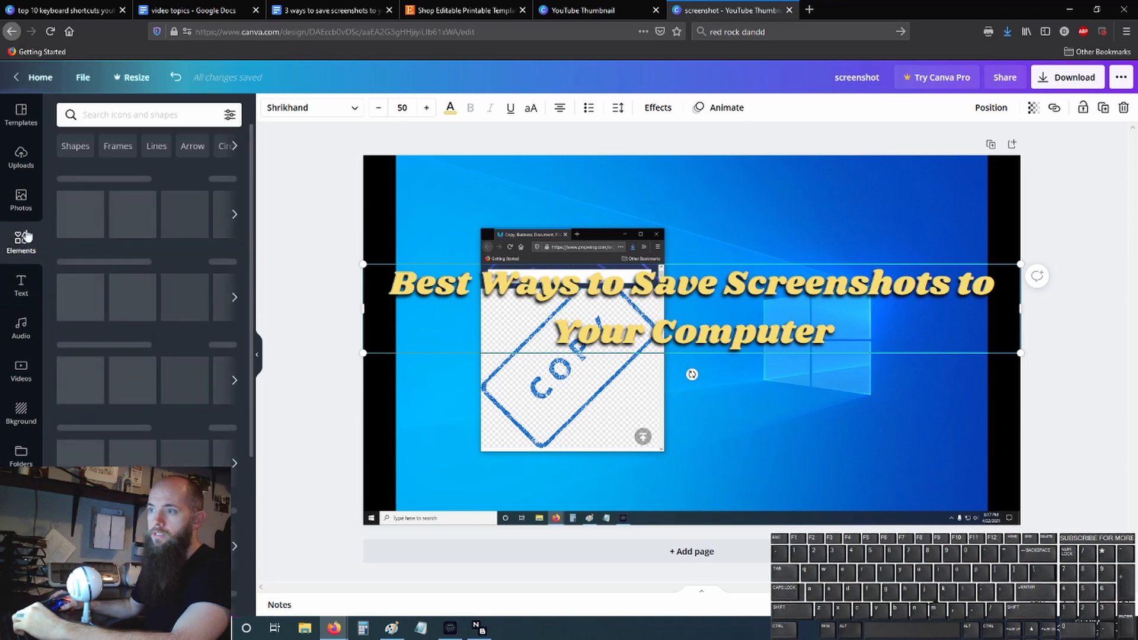
click(90, 116)
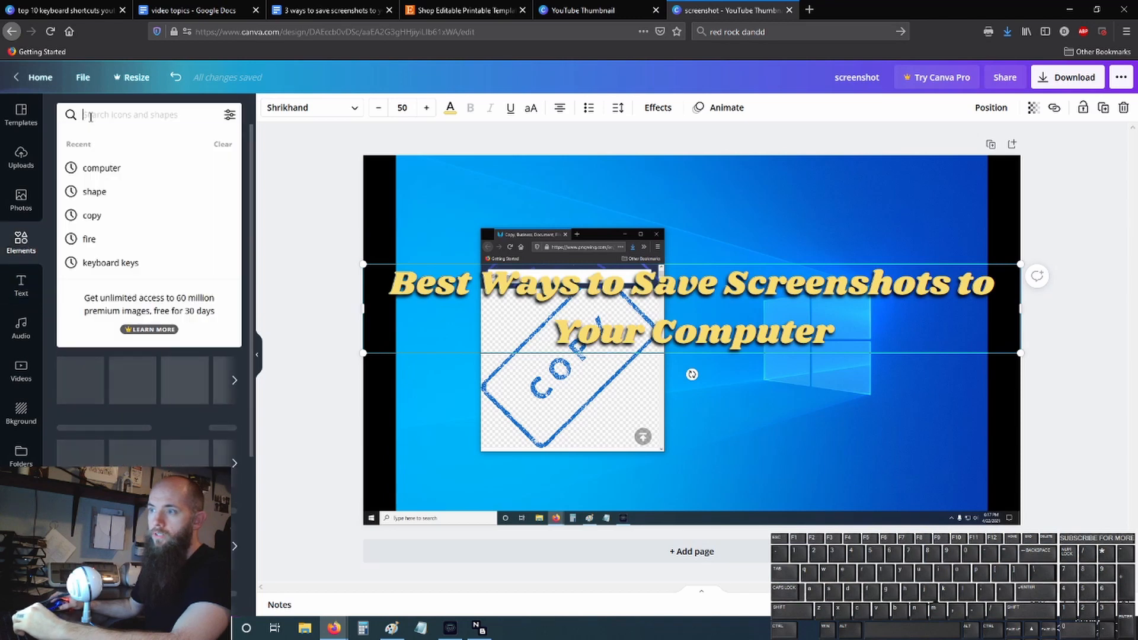
click(95, 191)
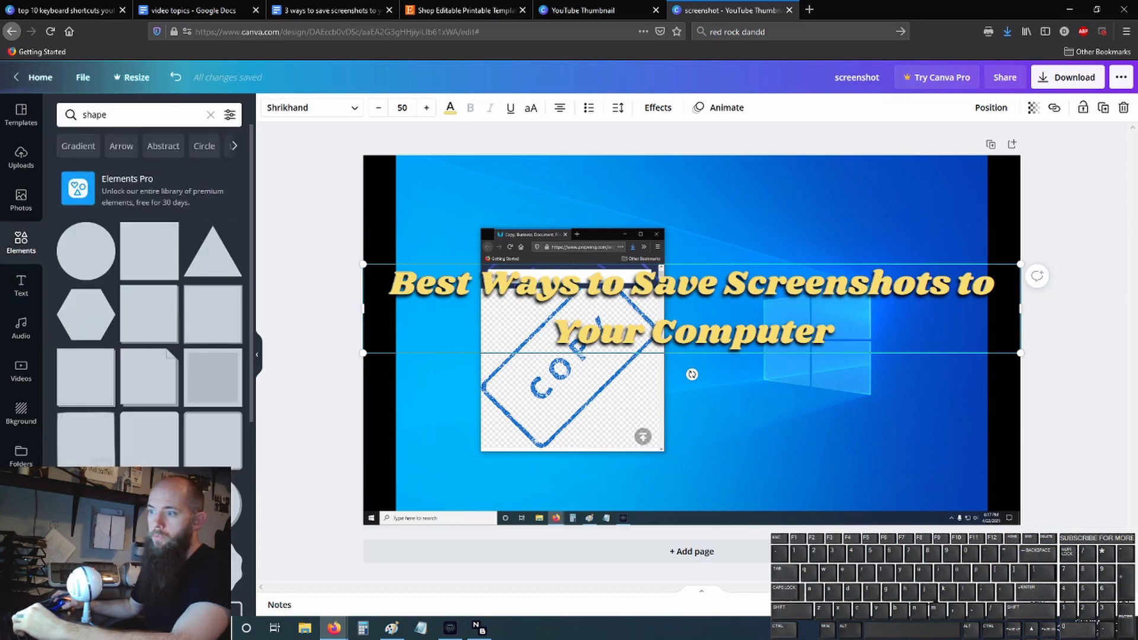
click(151, 442)
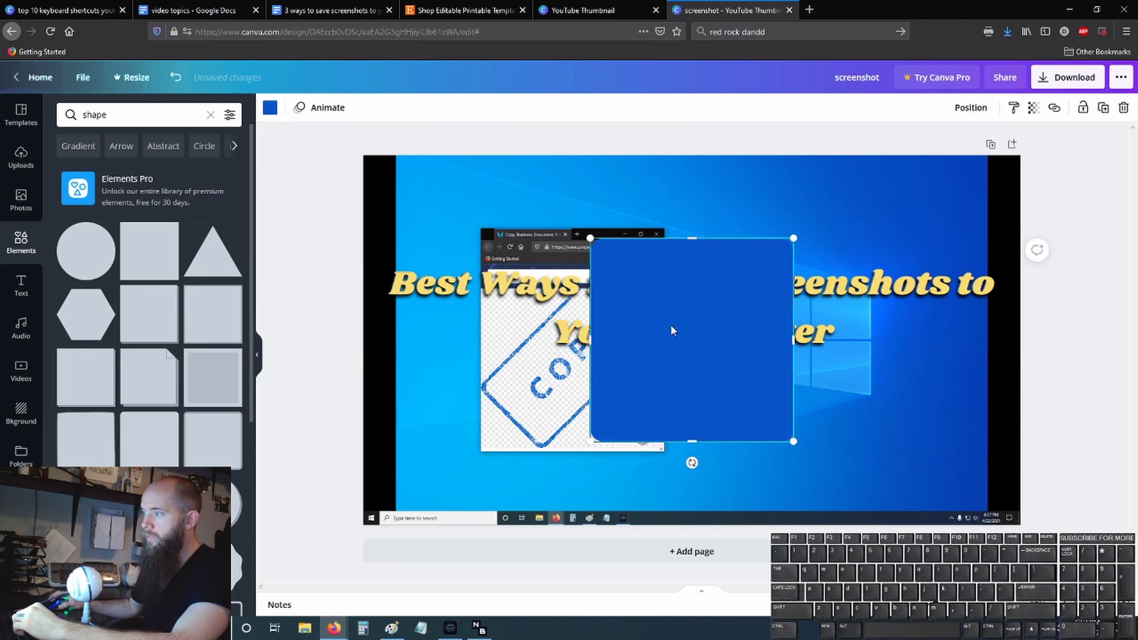
- Move and resize the blue rounded square into a wide banner covering both title lines, and send it backward behind the text
drag(671, 330, 465, 259)
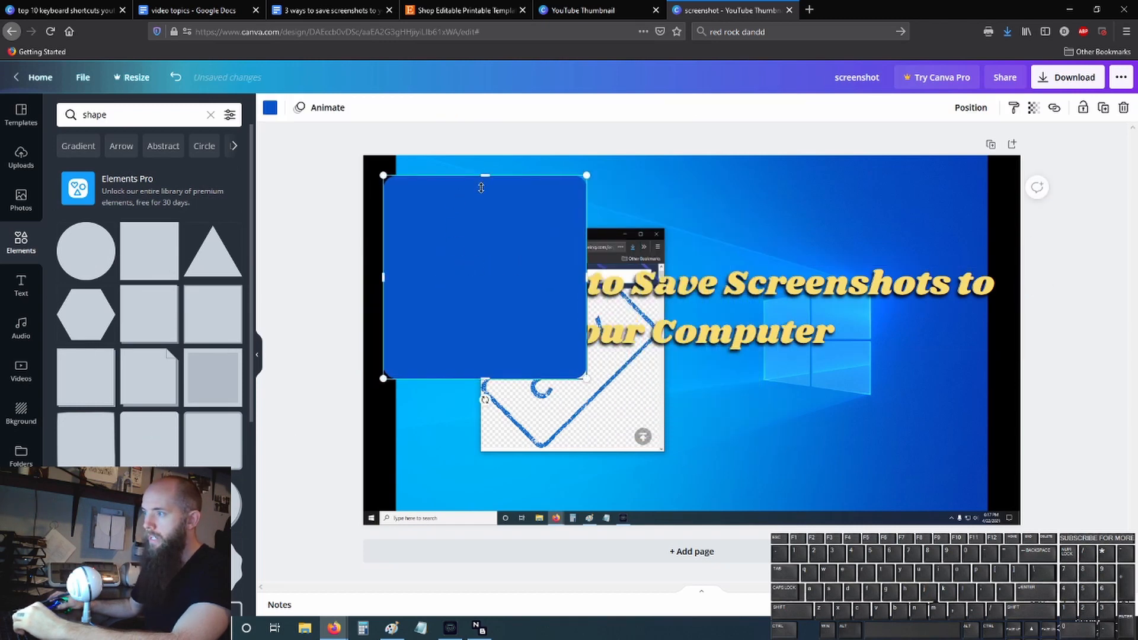
drag(481, 187, 481, 267)
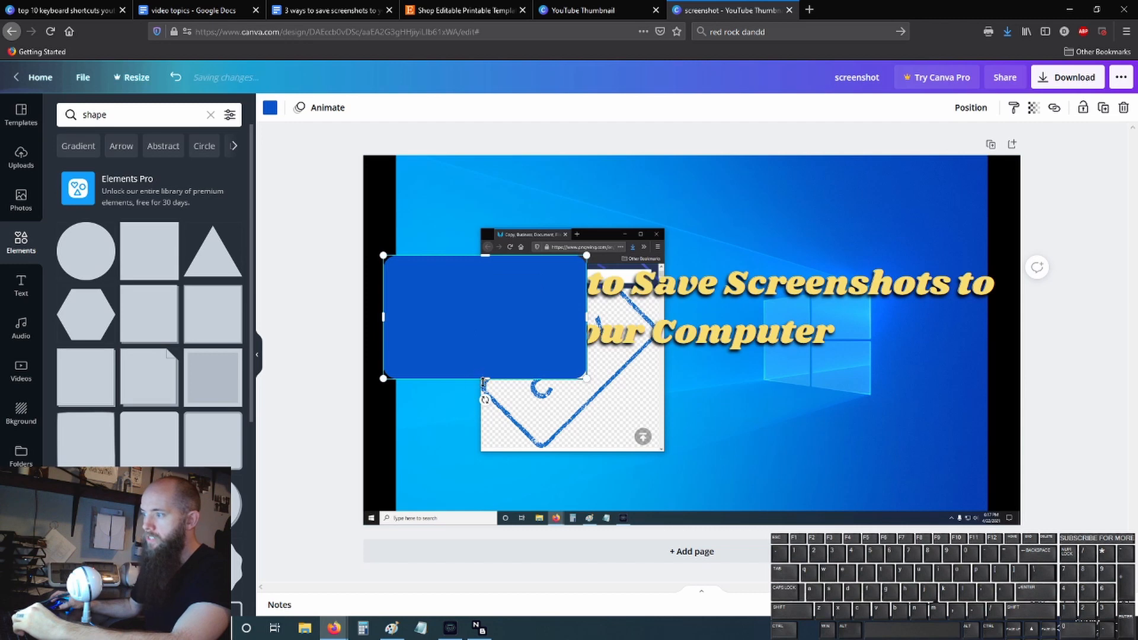
drag(484, 380, 521, 353)
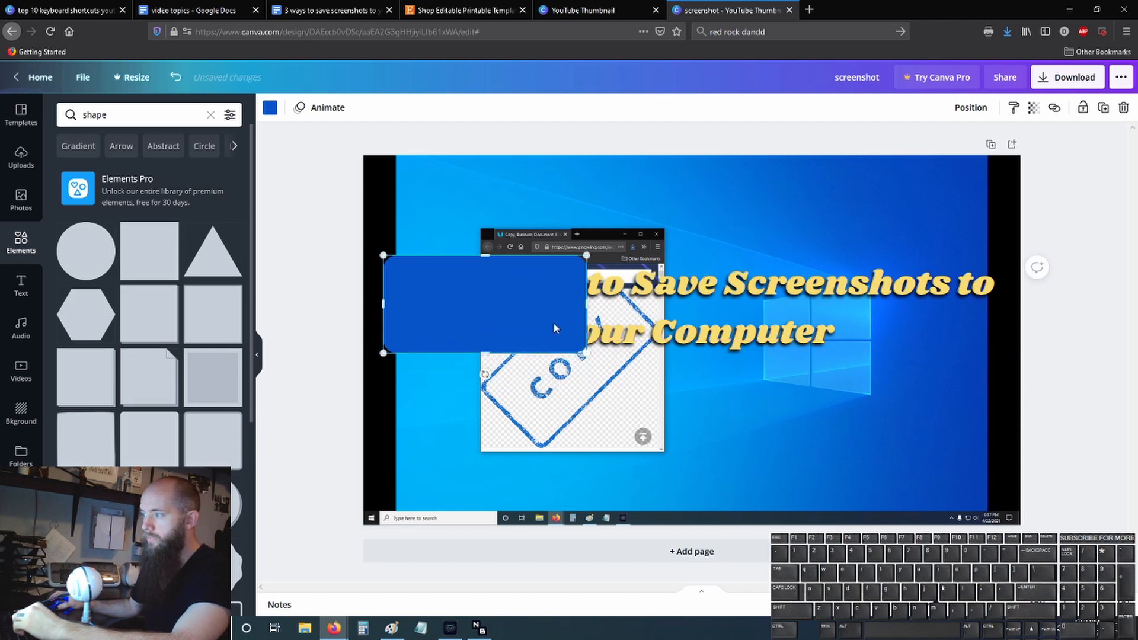
drag(585, 305, 1002, 305)
right_click(698, 279)
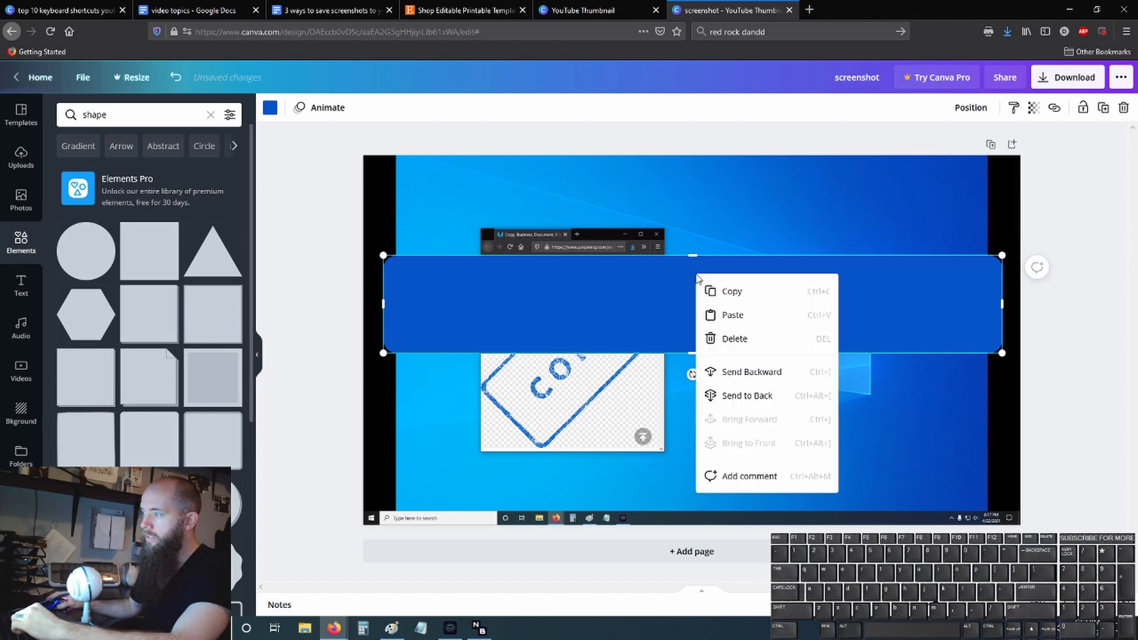
click(778, 374)
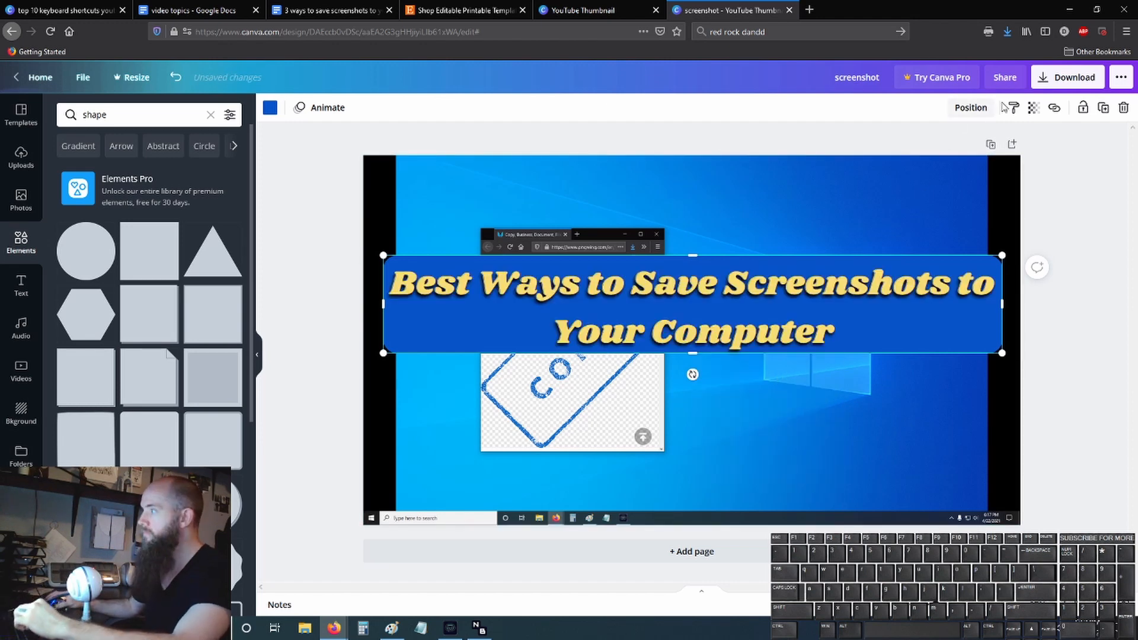
- Set the banner's transparency to 56 and change its color to the near-black photo color
click(1033, 108)
drag(993, 148, 964, 151)
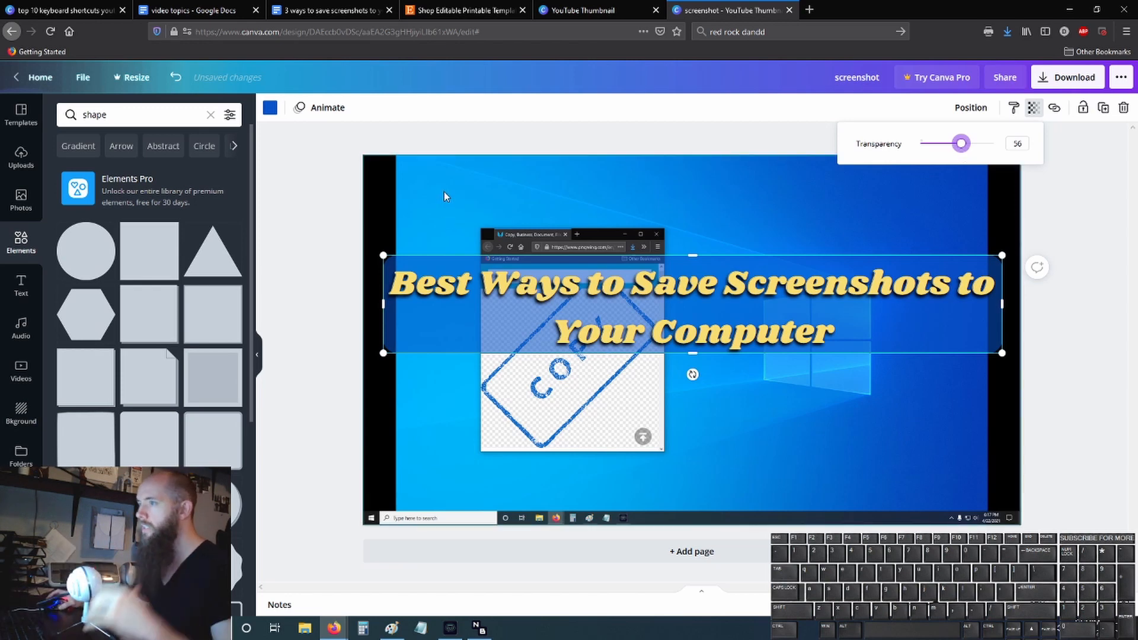
click(270, 109)
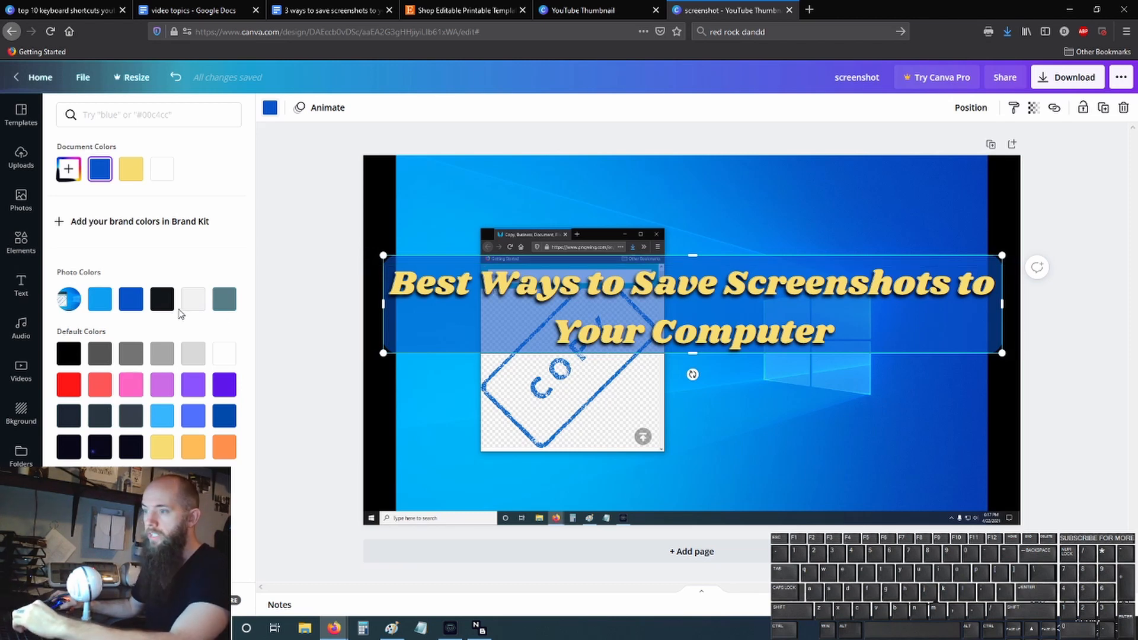
click(162, 299)
key(Escape)
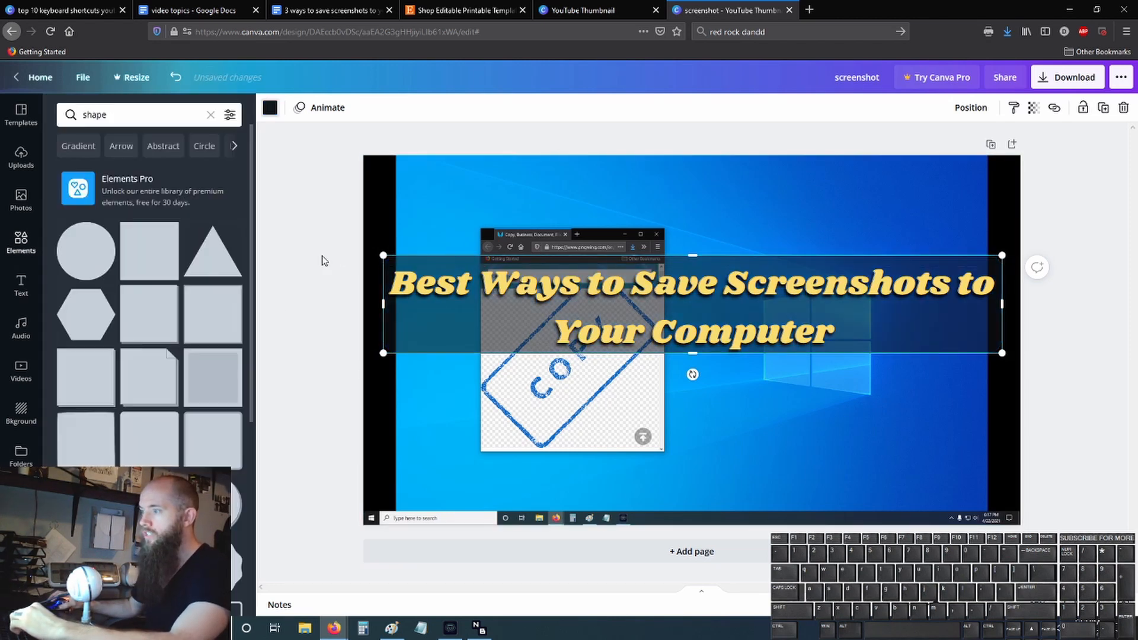
click(297, 240)
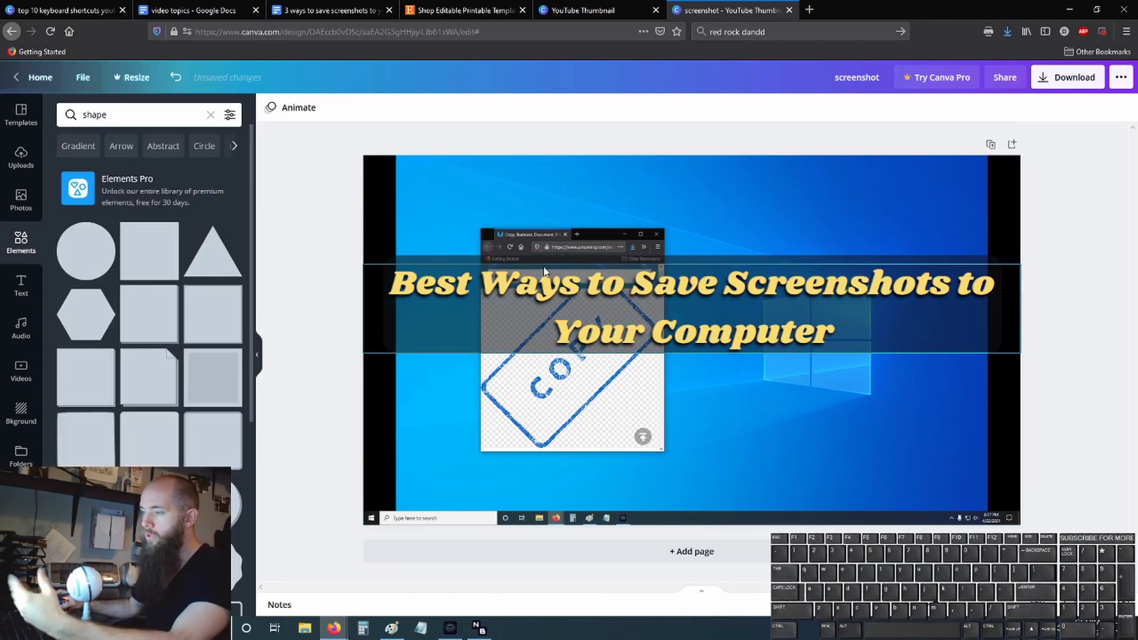
- Group the title with its banner and move the group up near the top of the page, centered horizontally
drag(433, 209, 463, 380)
right_click(457, 294)
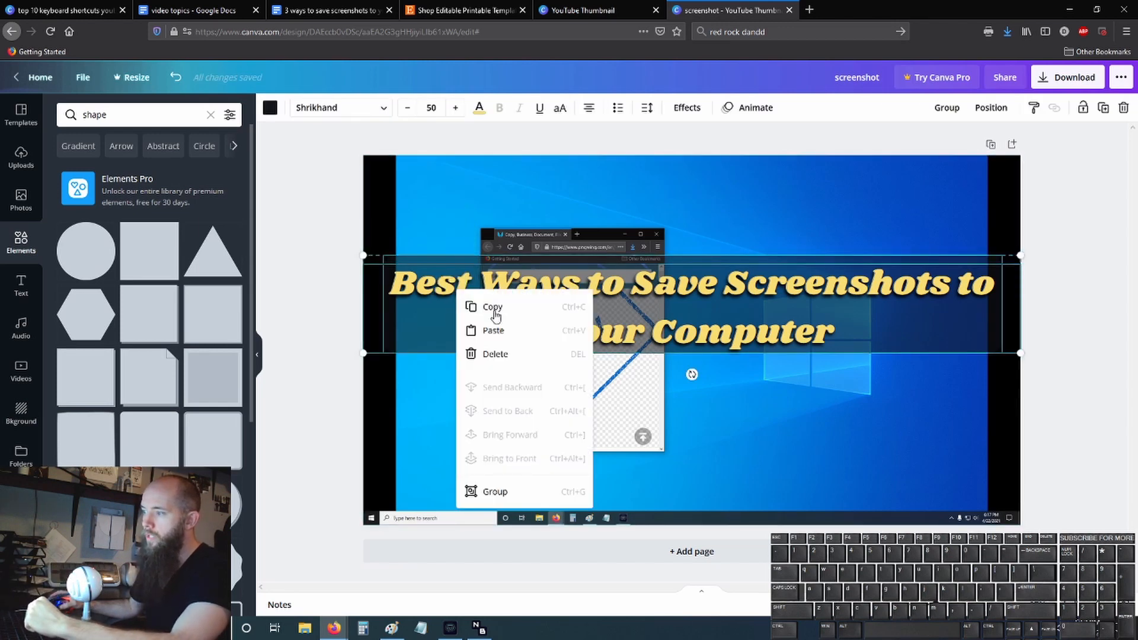
click(527, 498)
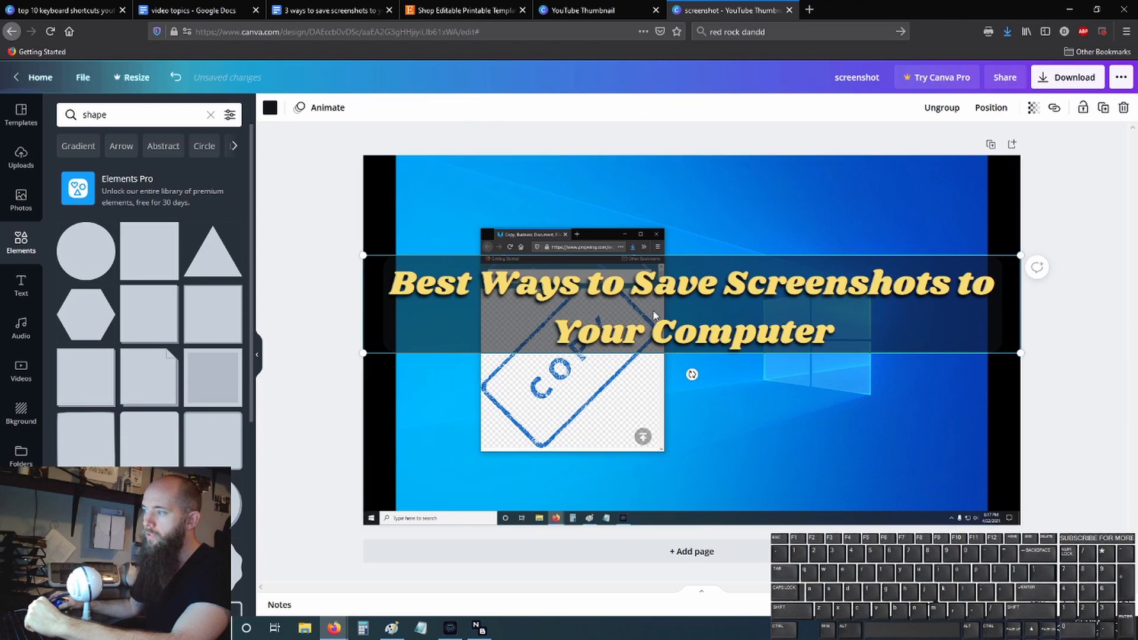
drag(634, 267, 655, 244)
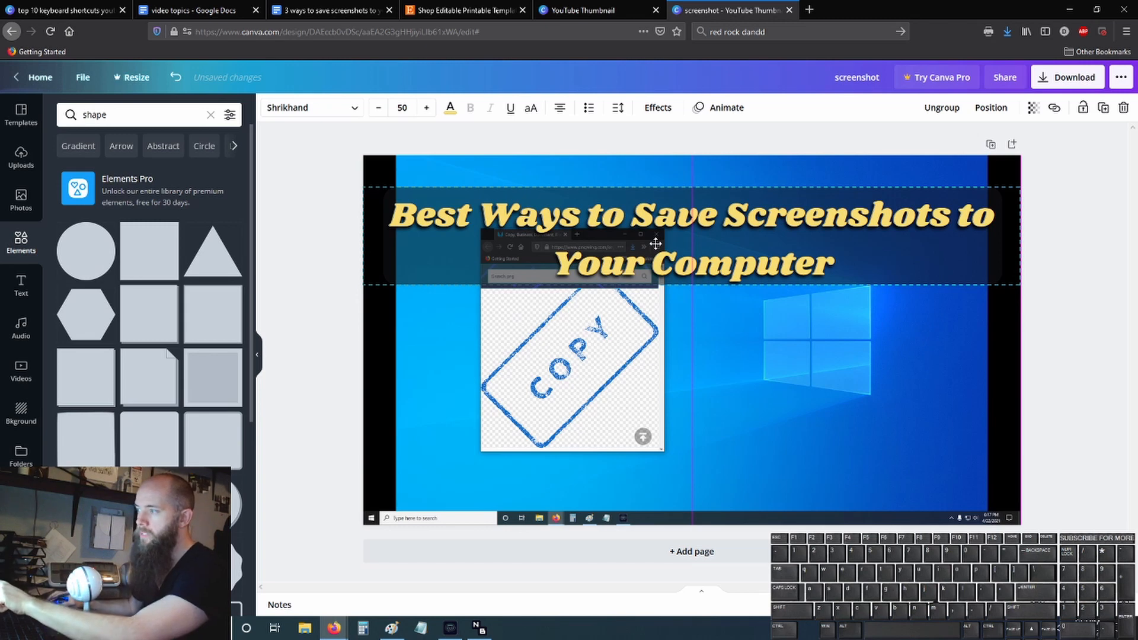
- Move the title group closer to the page's upper edge and compare it with the finished thumbnail in the top 10 keyboard shortcuts design
mouse_move(656, 243)
mouse_down()
mouse_move(655, 342)
mouse_move(651, 226)
mouse_up()
click(749, 361)
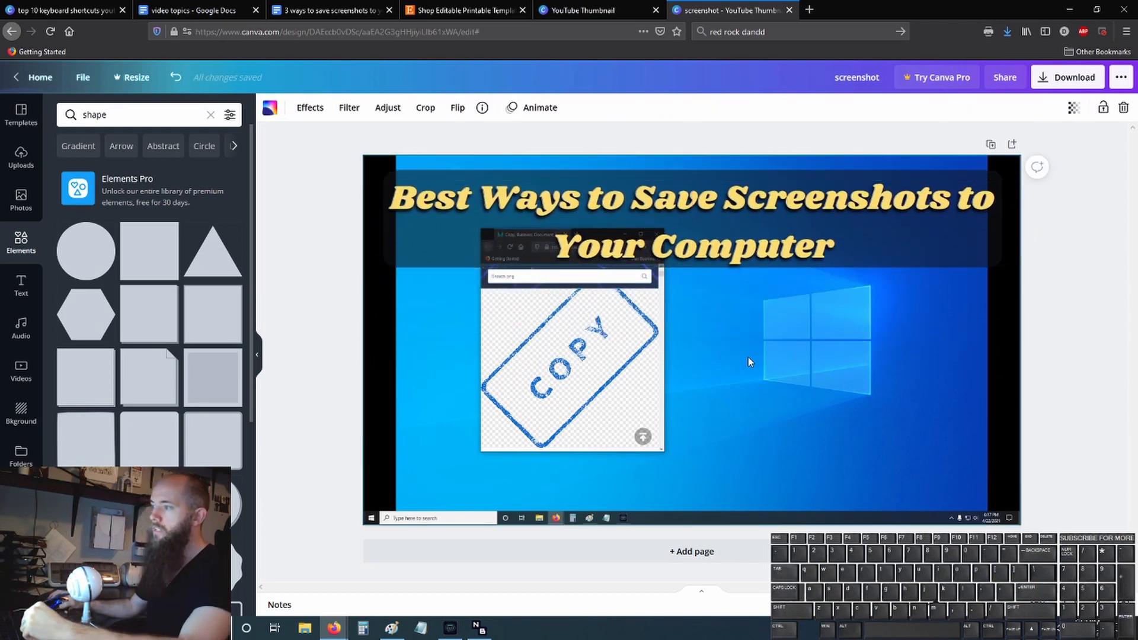
click(80, 11)
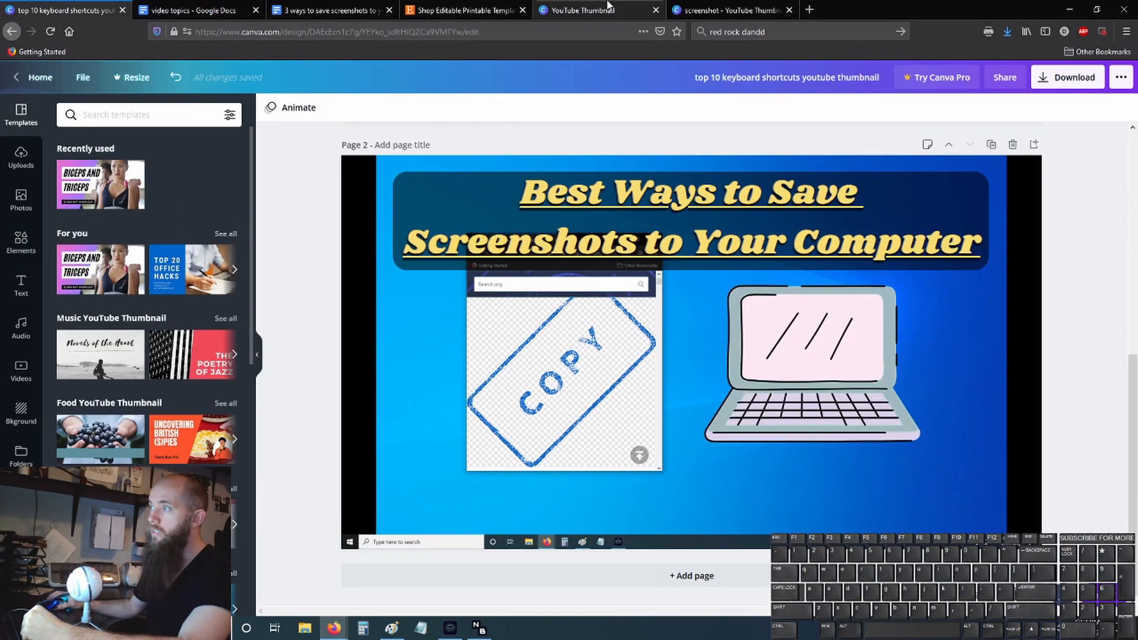
click(729, 10)
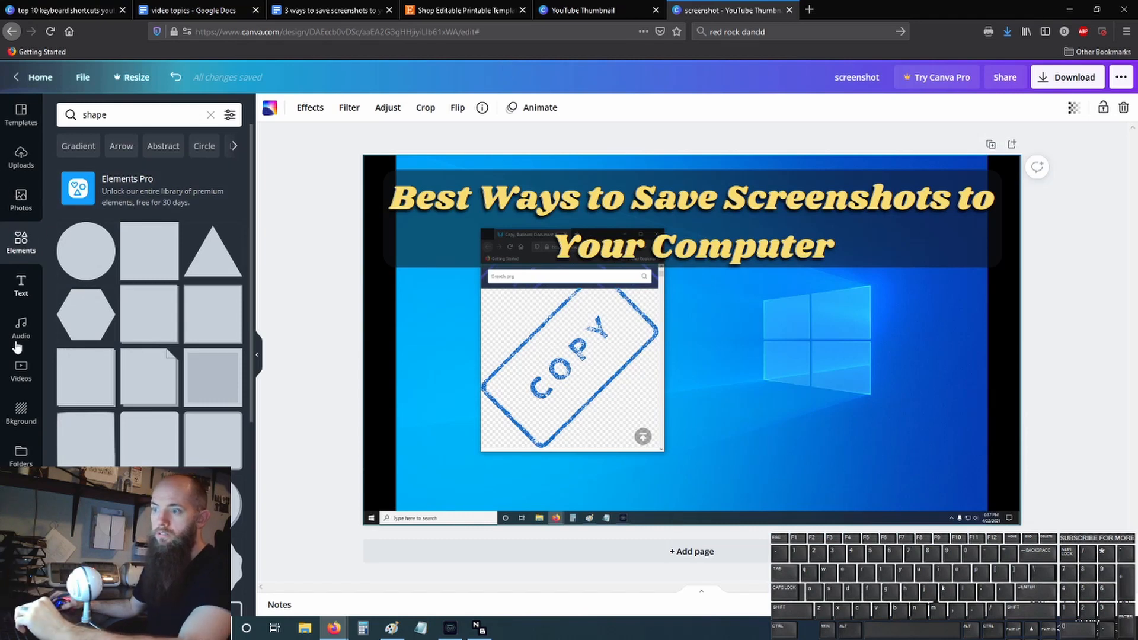
- Add the pink-screen laptop from a "computer" elements search, place it over the Windows logo, and compare with the finished thumbnail
click(19, 244)
click(130, 114)
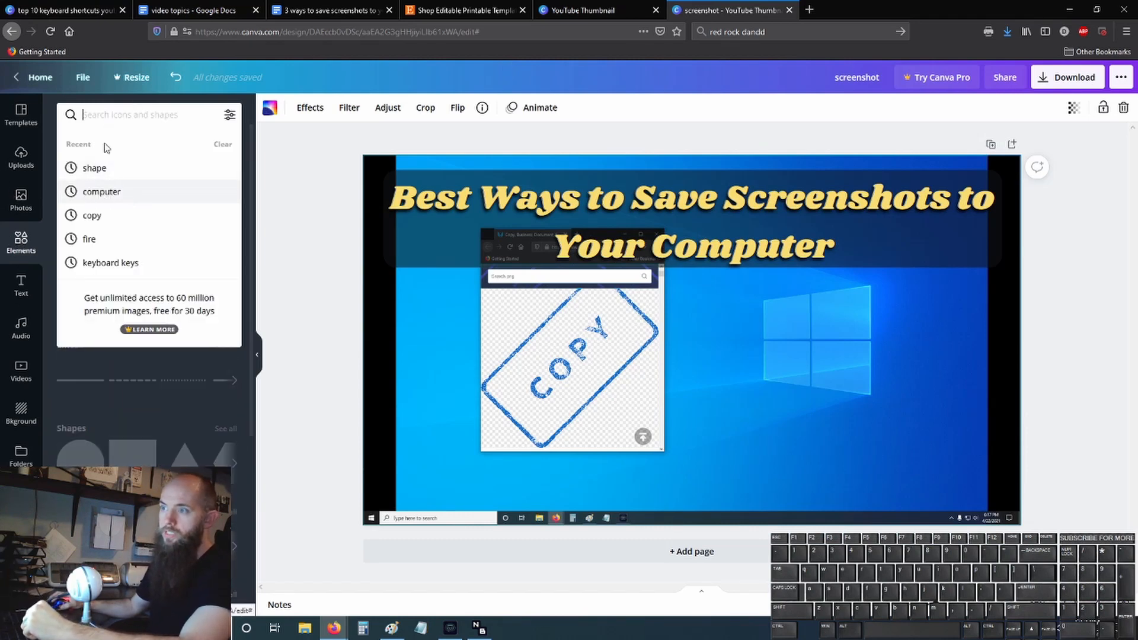
click(105, 191)
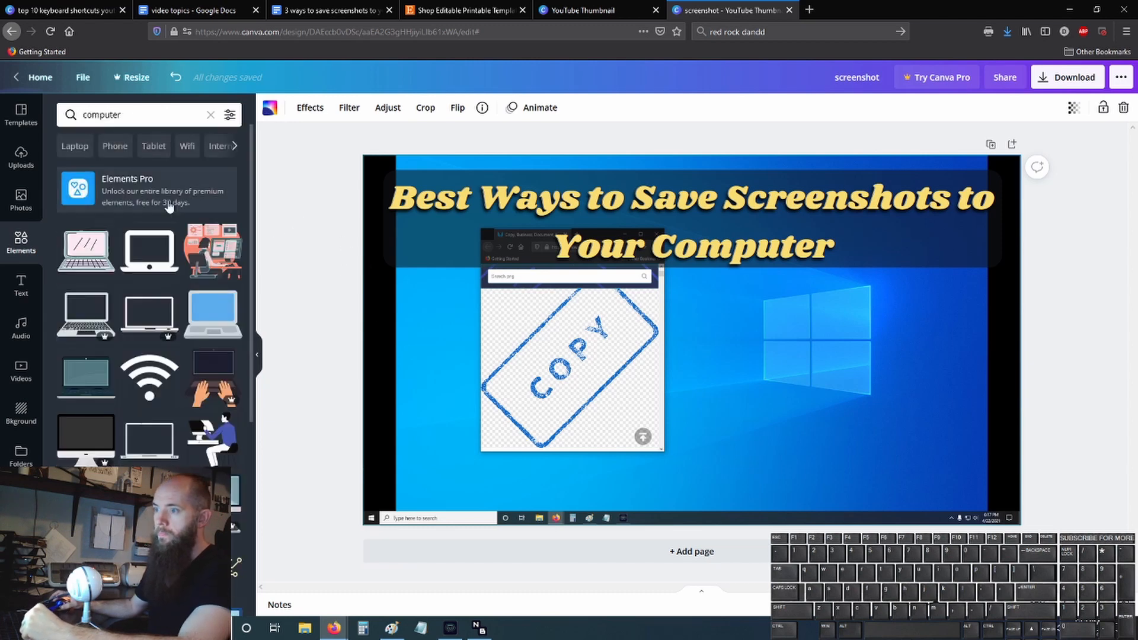
click(86, 249)
drag(725, 345, 839, 352)
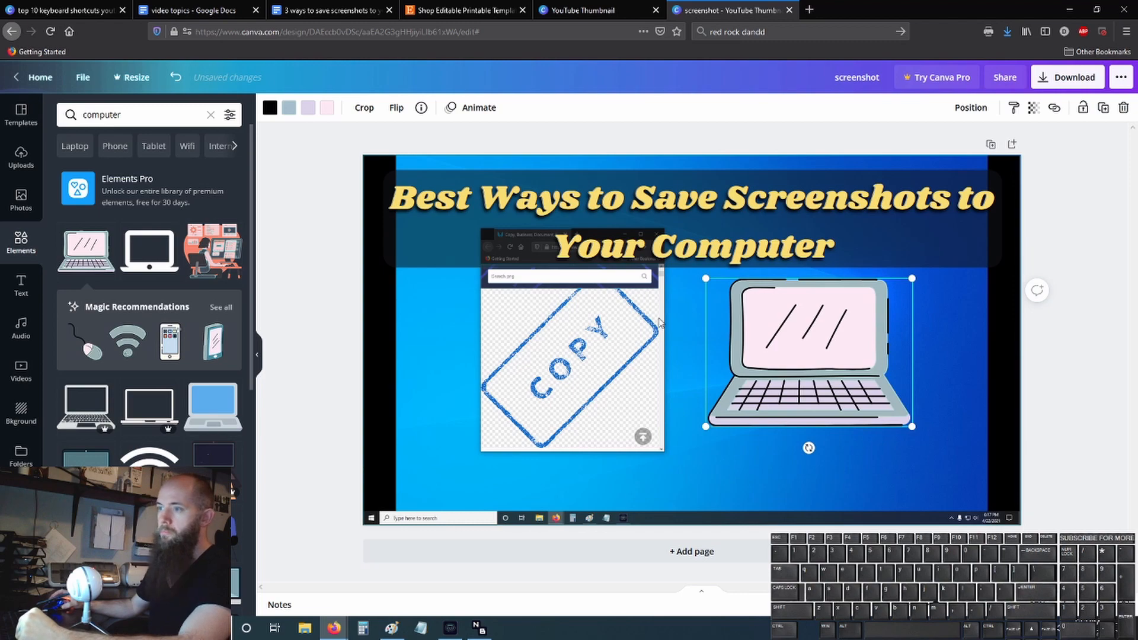
click(73, 8)
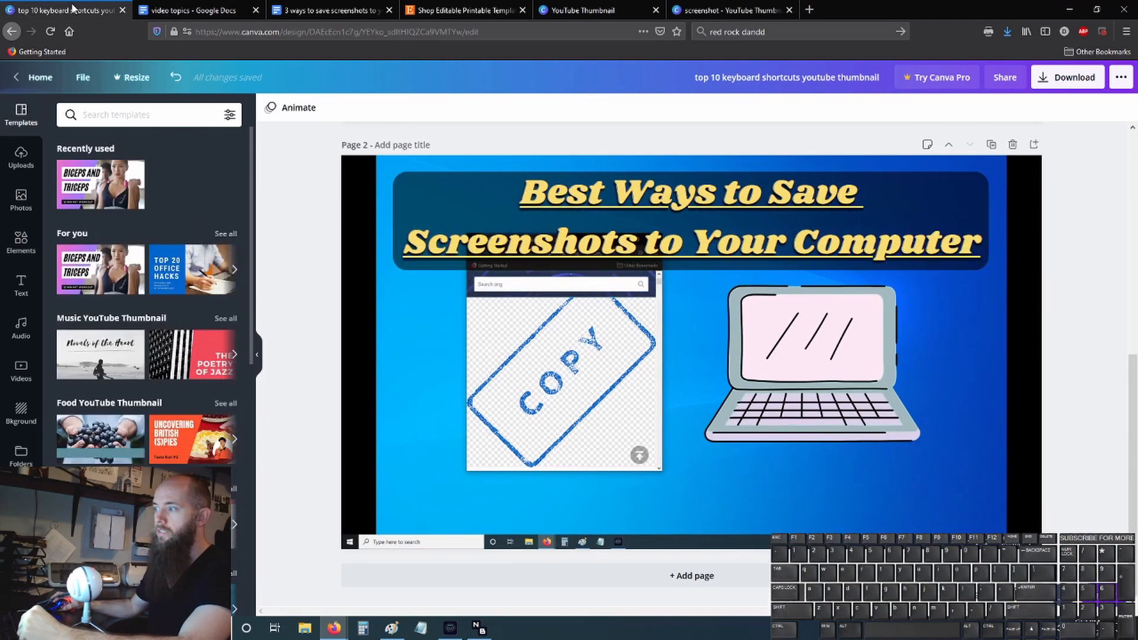
click(680, 13)
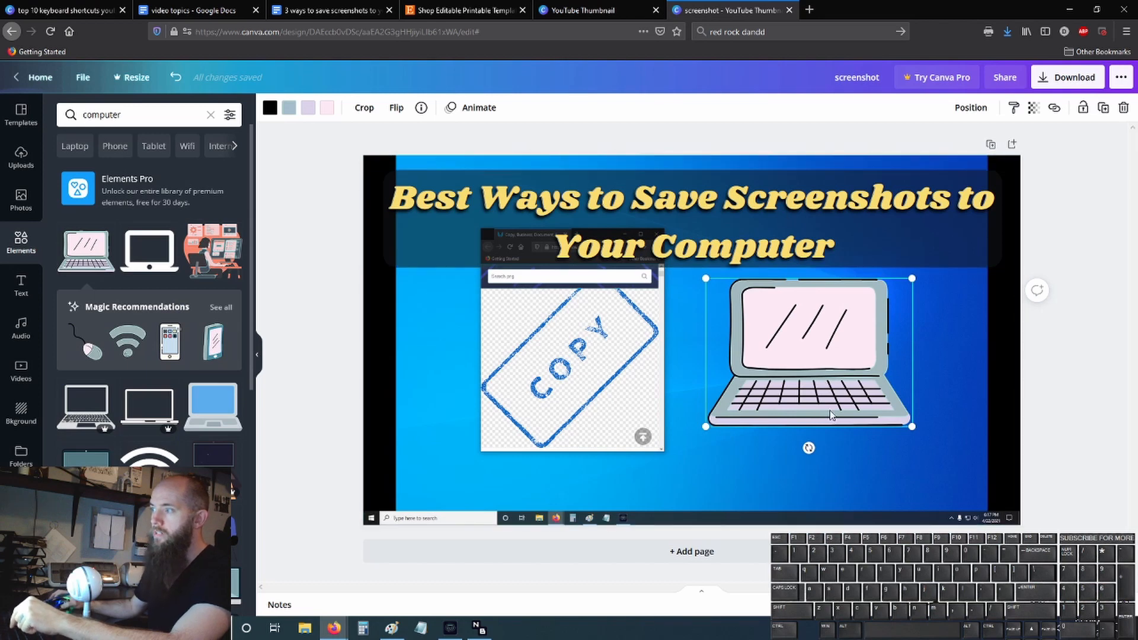
- Download the design as screenshot.png, view it in Photos, and return to the design in Canva
click(1070, 79)
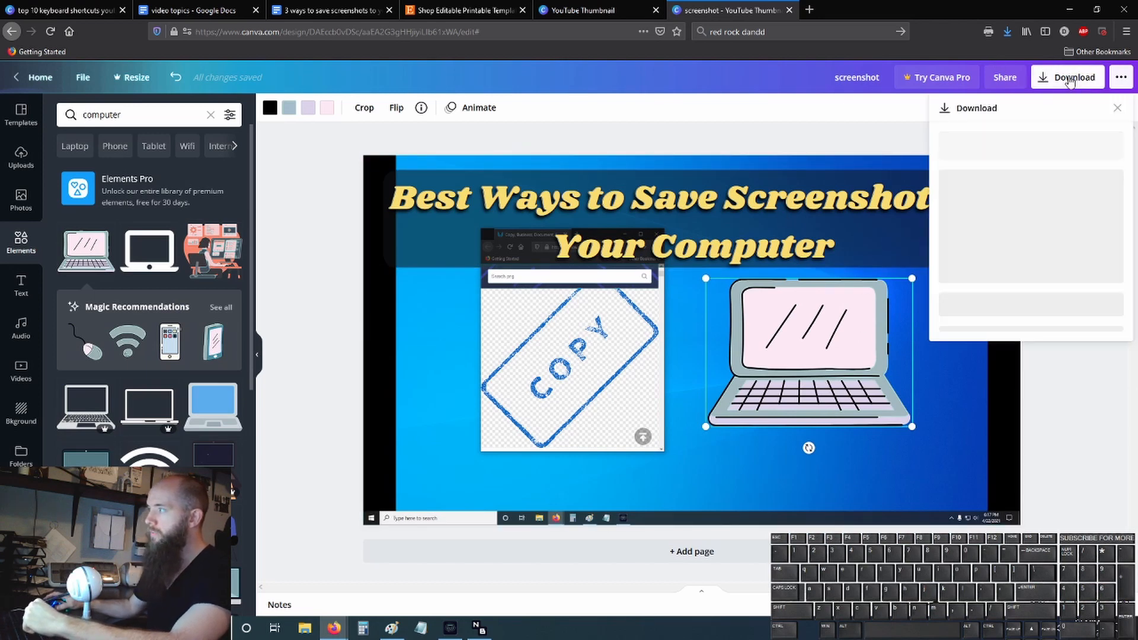
click(1029, 283)
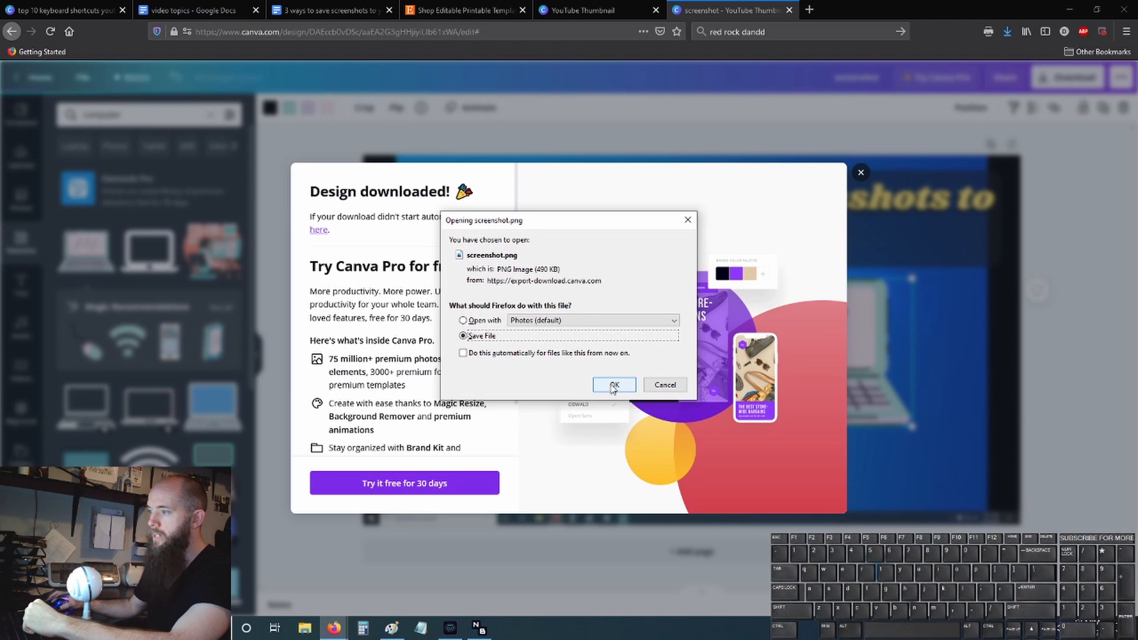
key(Up)
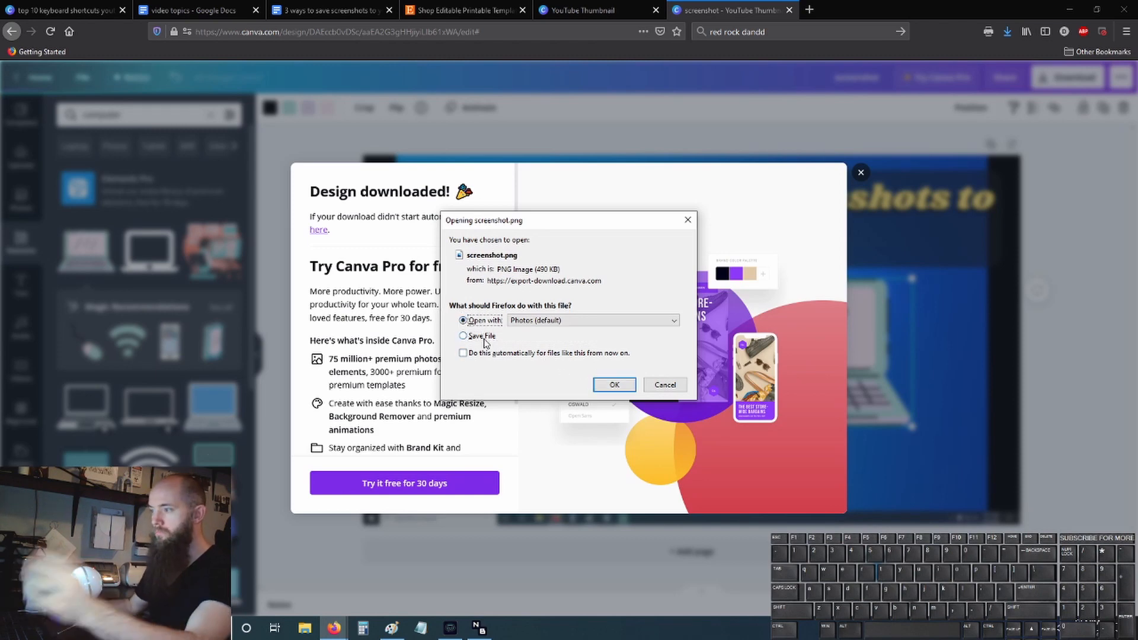
click(614, 386)
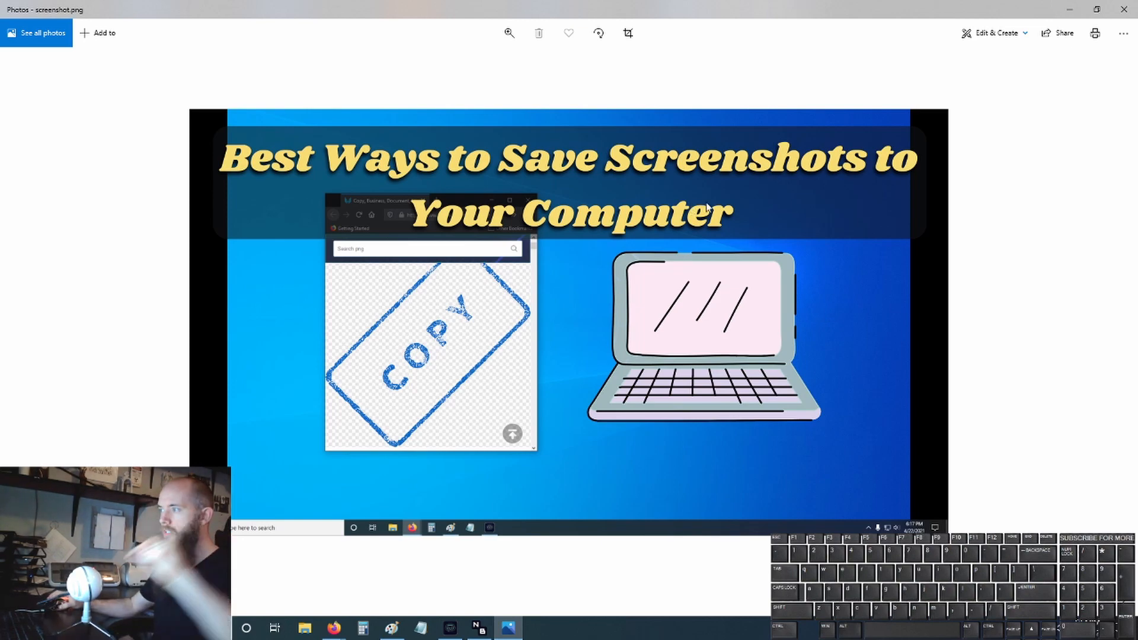
click(1124, 10)
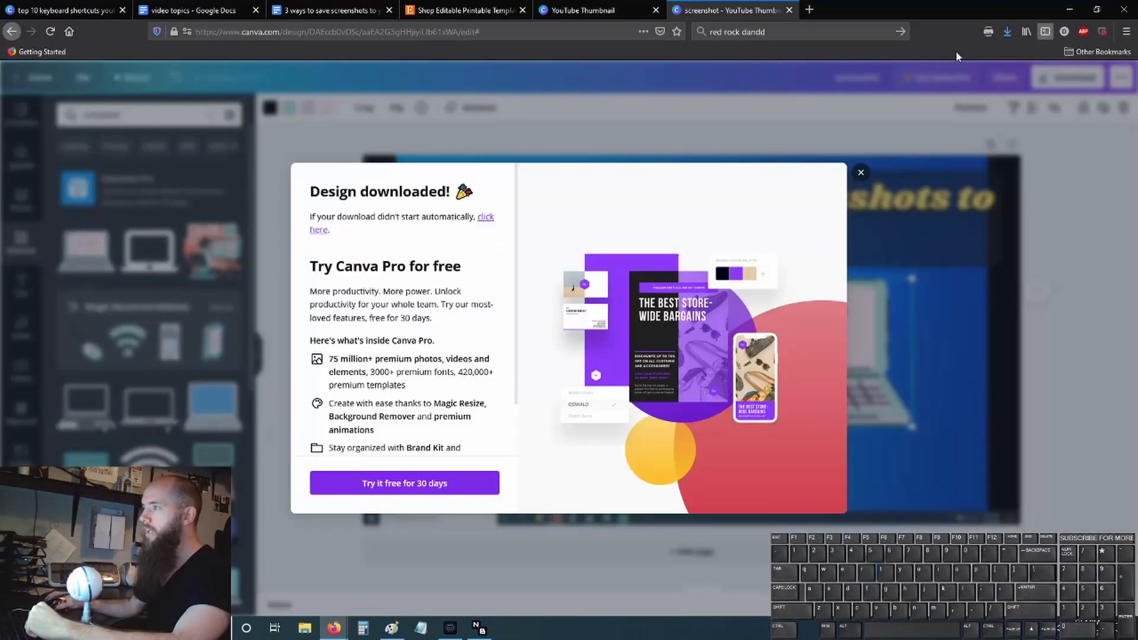
click(860, 173)
- Break the title line before "Screenshots" and rescale the title group to the full page width at font size 50
click(731, 207)
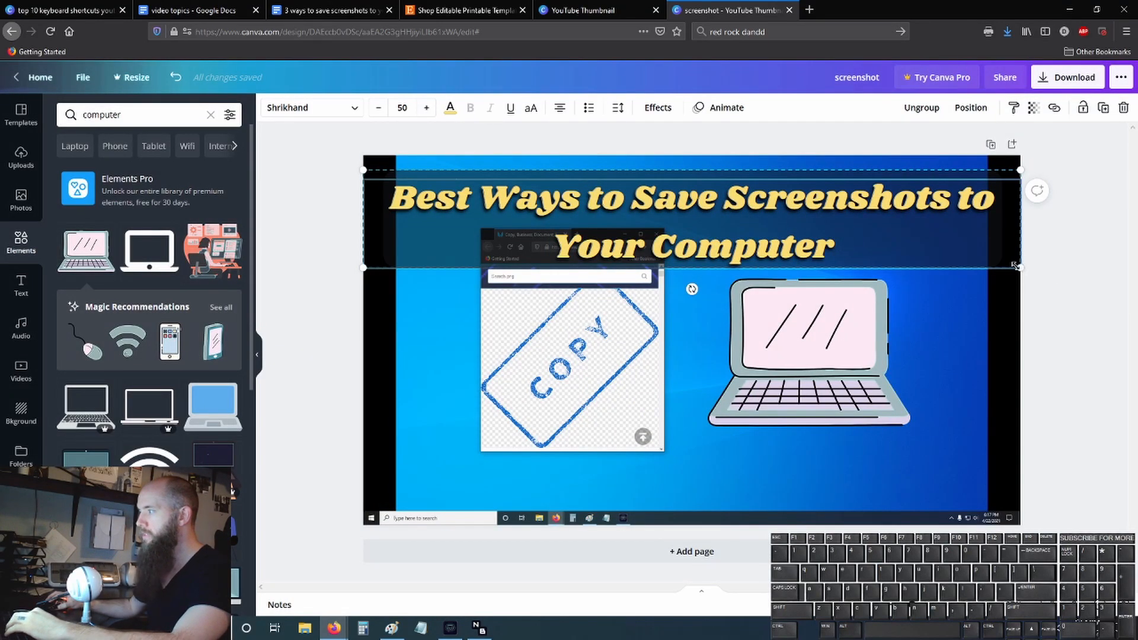
drag(1015, 265, 846, 242)
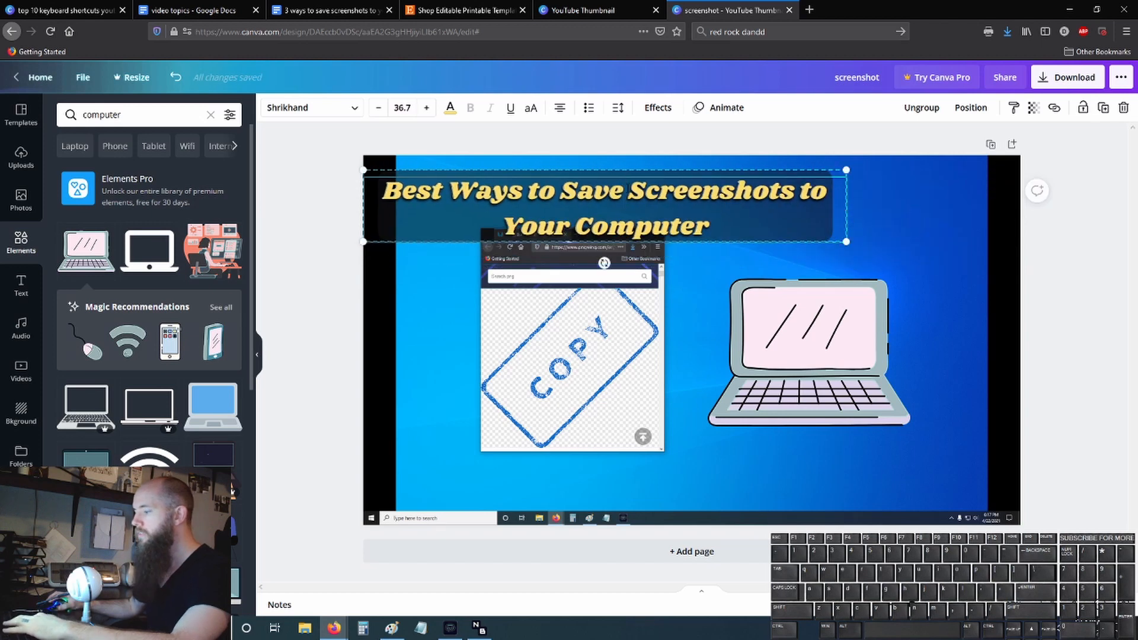
key(Return)
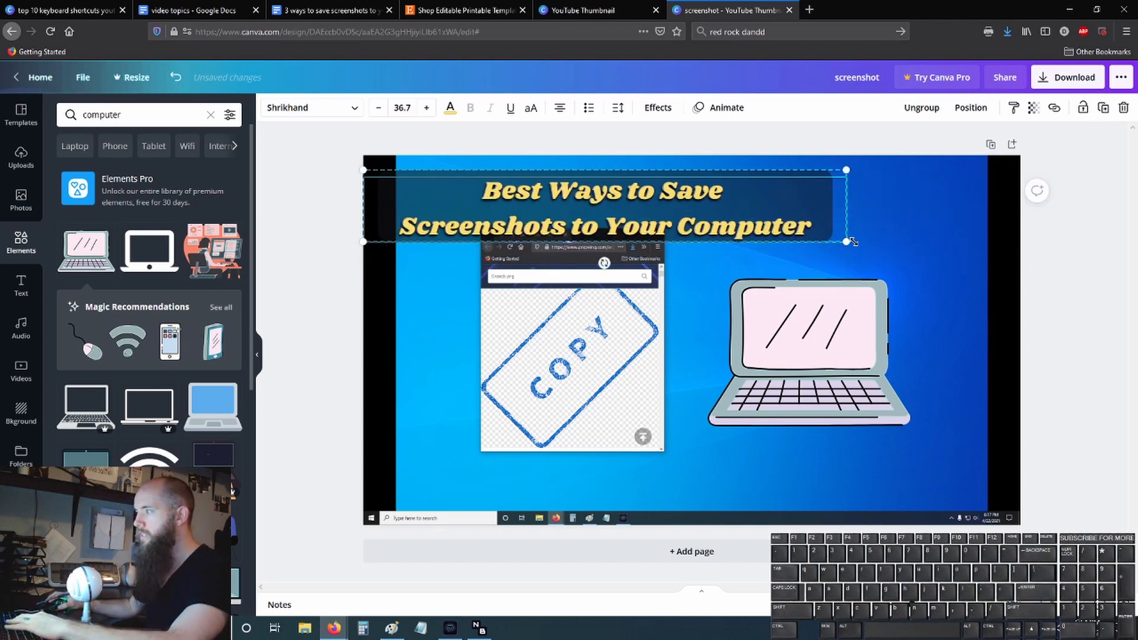
drag(883, 263, 1013, 339)
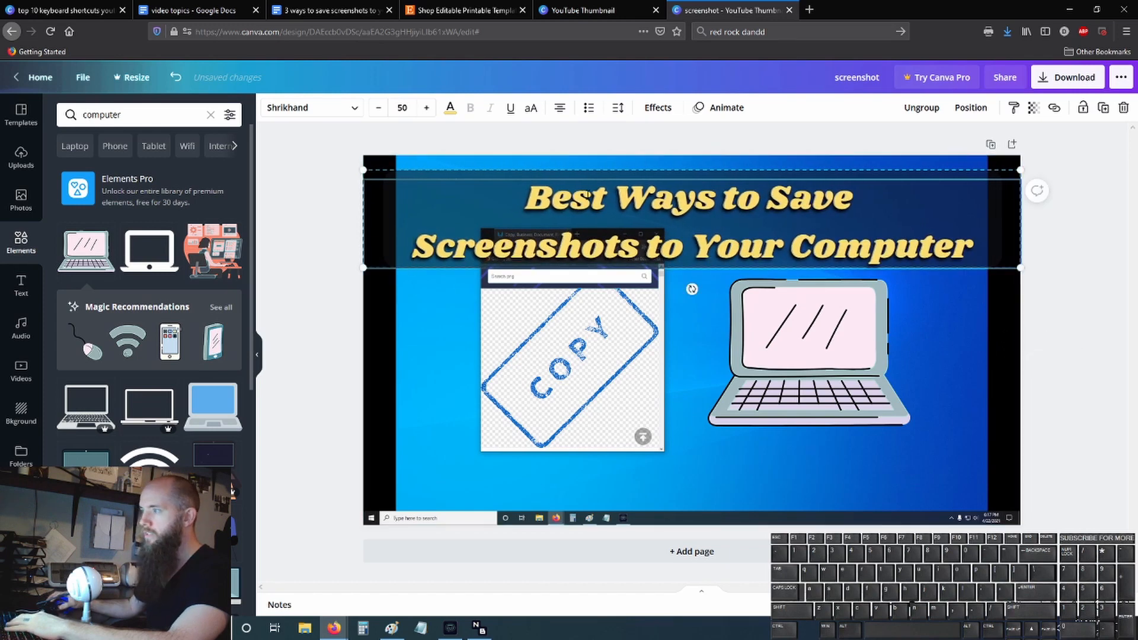